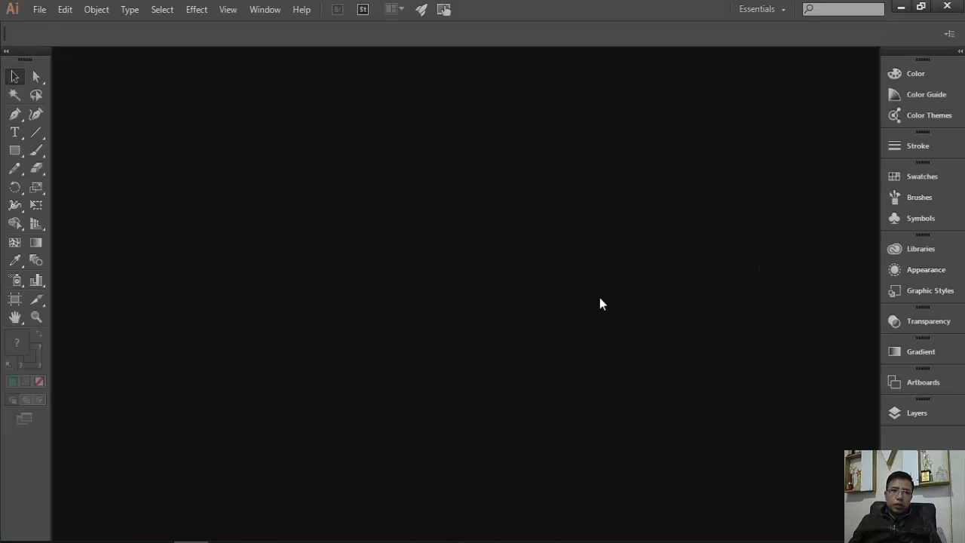
Step: Create a new document named "pencil" at A4 size in landscape orientation
{"action": "left_click", "coordinate": [40, 12]}
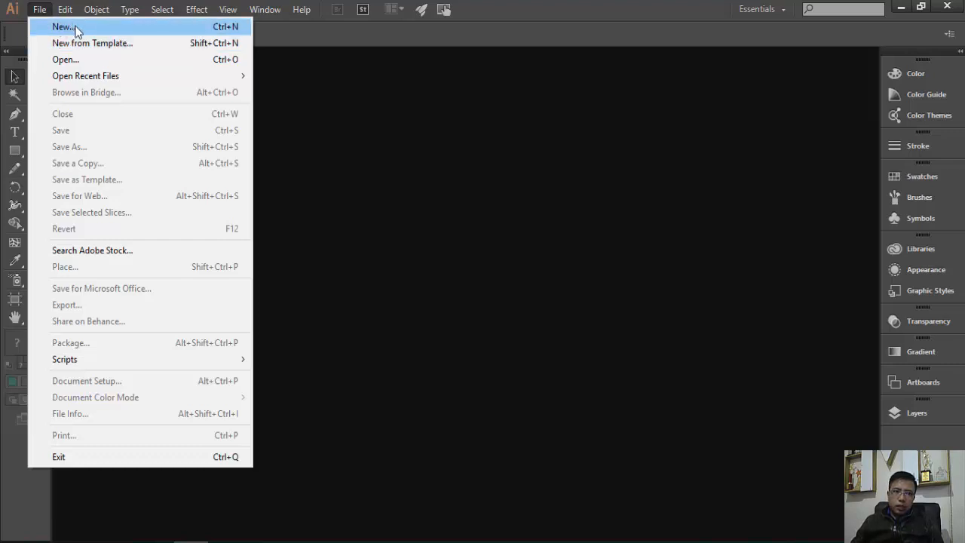
{"action": "left_click", "coordinate": [73, 27]}
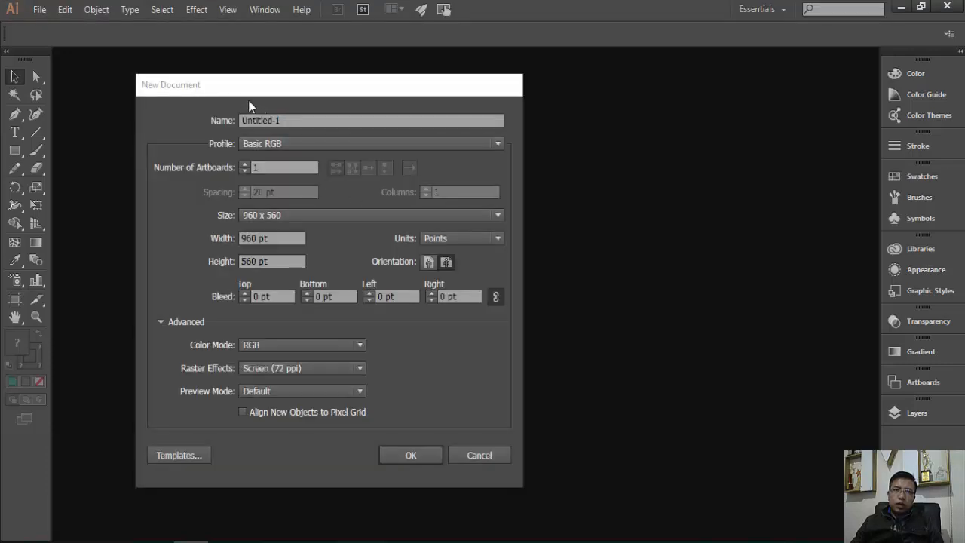
{"action": "left_click_drag", "start_coordinate": [242, 87], "coordinate": [395, 78]}
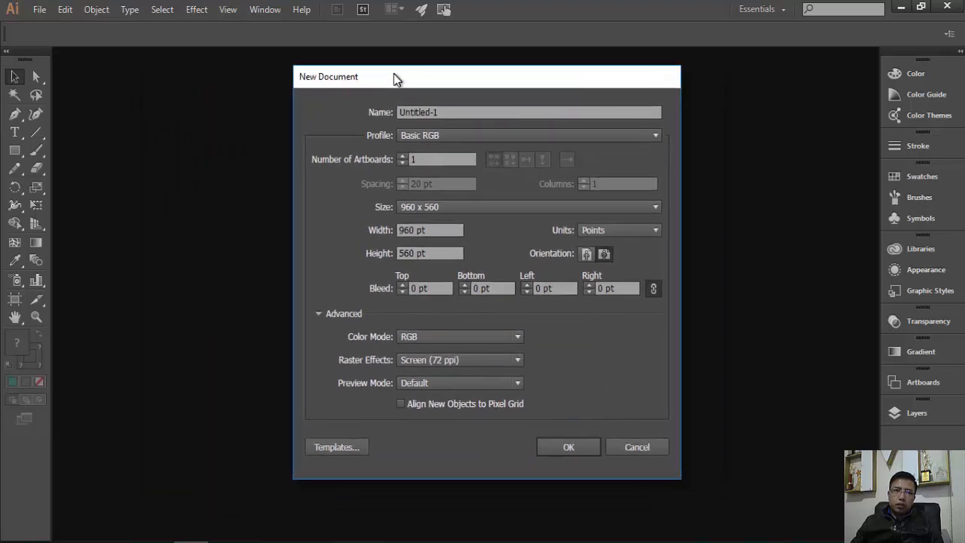
{"action": "left_click", "coordinate": [444, 112]}
{"action": "left_click_drag", "start_coordinate": [444, 112], "coordinate": [377, 113]}
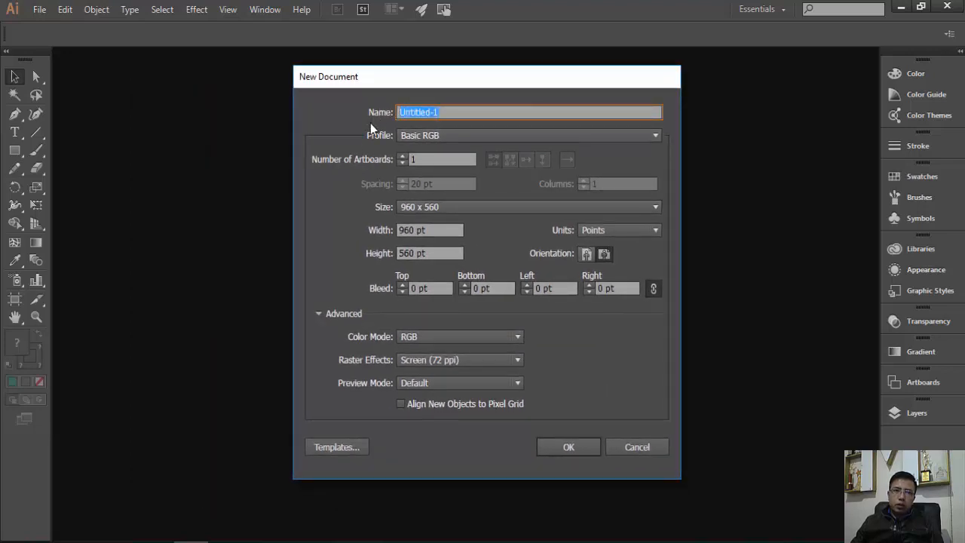
{"action": "type", "text": "p"}
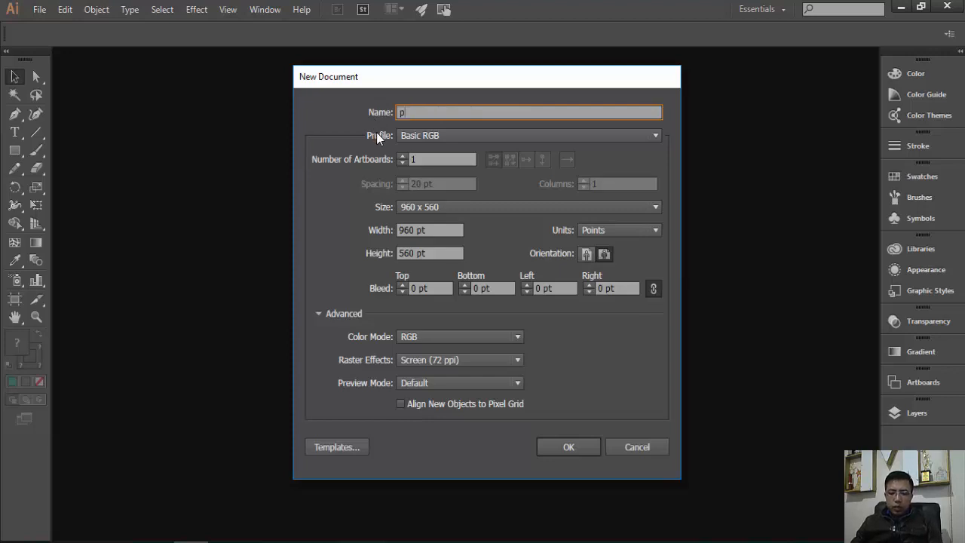
{"action": "type", "text": "encil"}
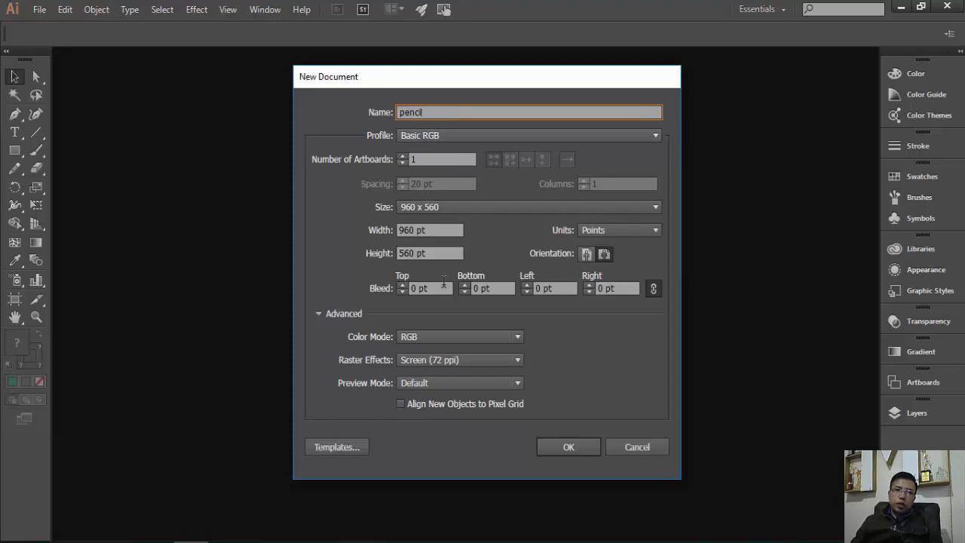
{"action": "left_click", "coordinate": [457, 211]}
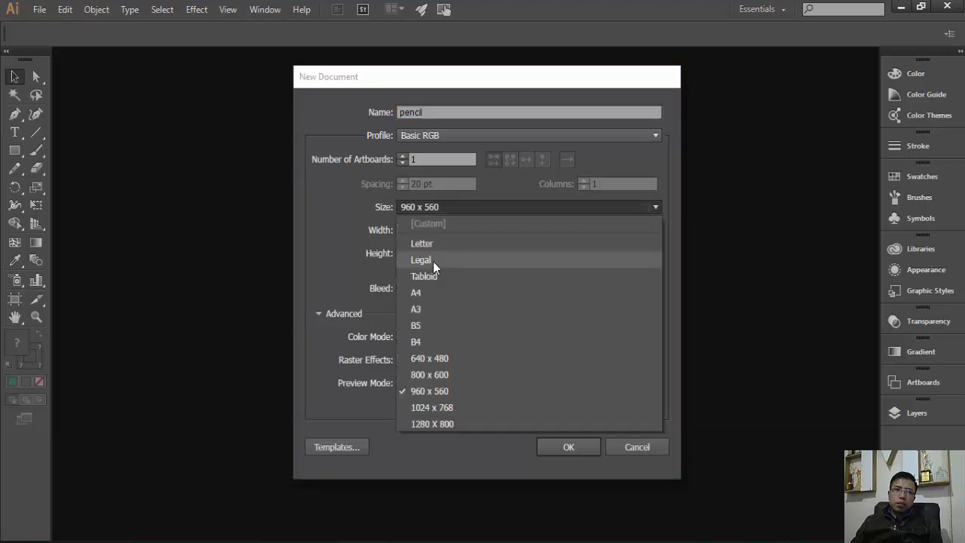
{"action": "left_click", "coordinate": [420, 289]}
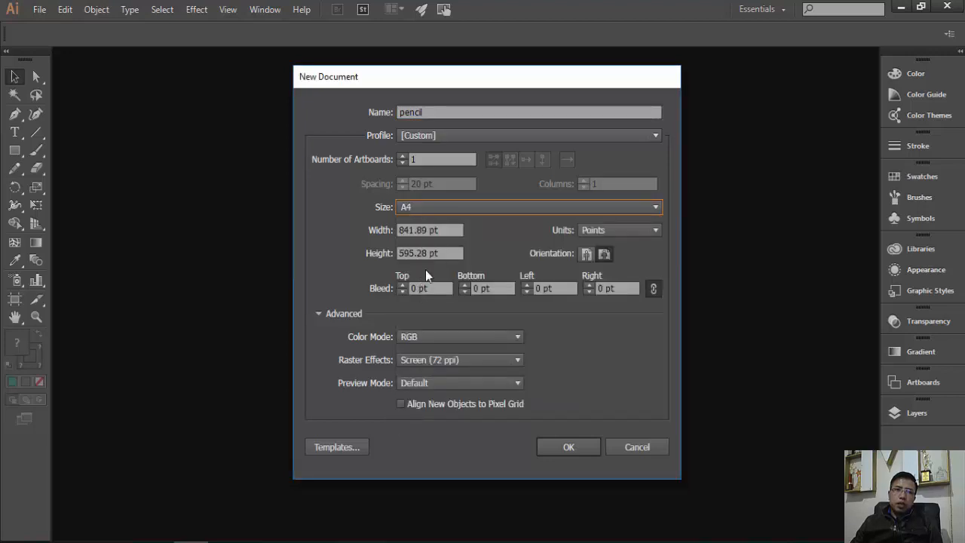
{"action": "left_click", "coordinate": [603, 255]}
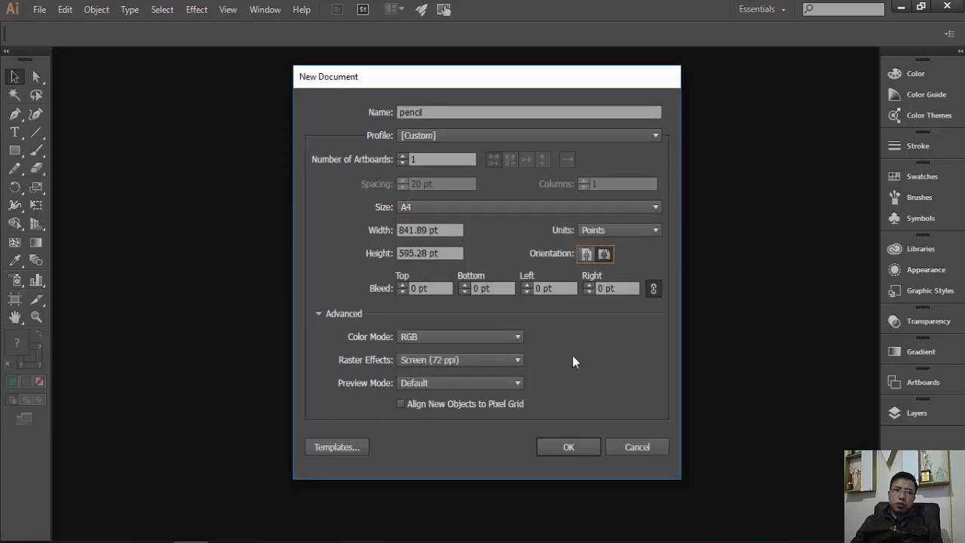
{"action": "left_click", "coordinate": [558, 448]}
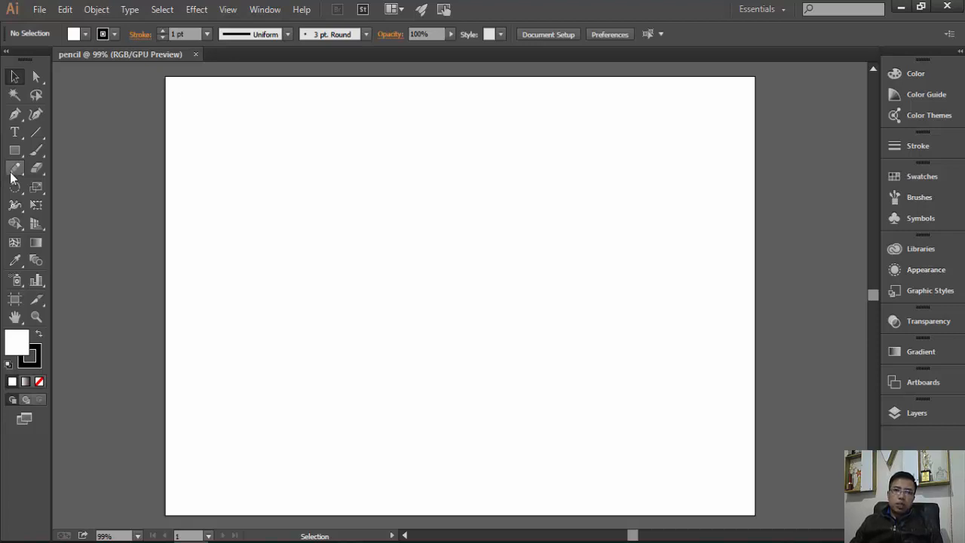
Step: Draw a rectangle covering the whole artboard and give it a blue fill with no stroke
{"action": "left_click", "coordinate": [915, 413]}
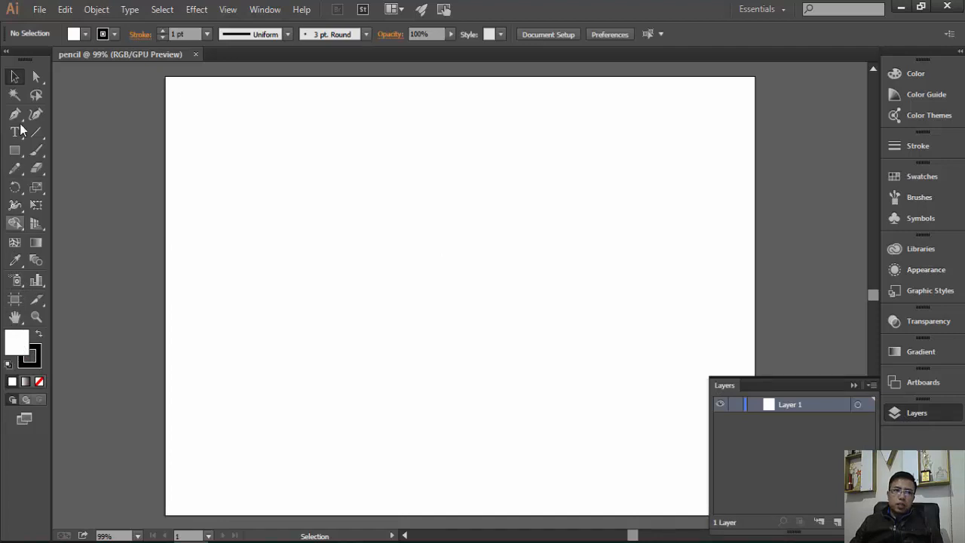
{"action": "left_click", "coordinate": [14, 150]}
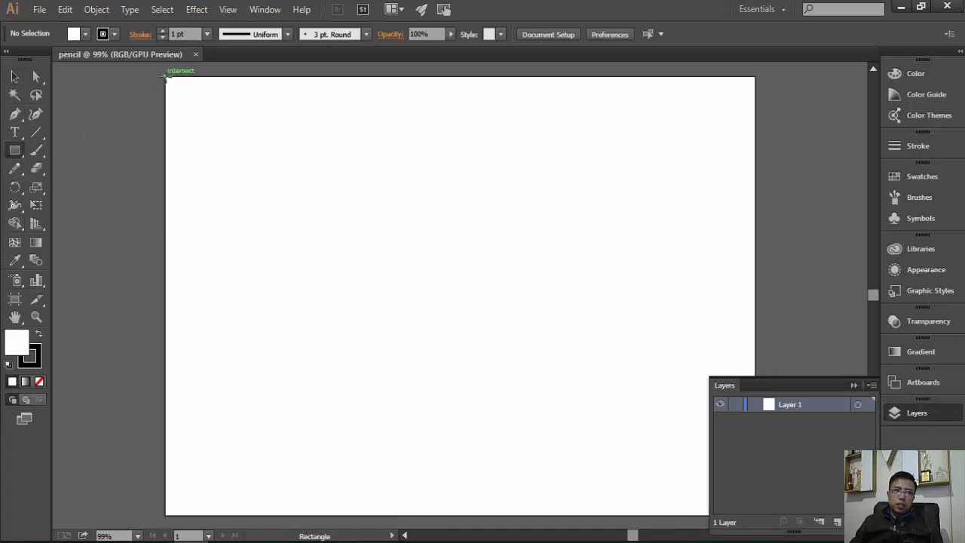
{"action": "left_click_drag", "start_coordinate": [166, 76], "coordinate": [755, 516]}
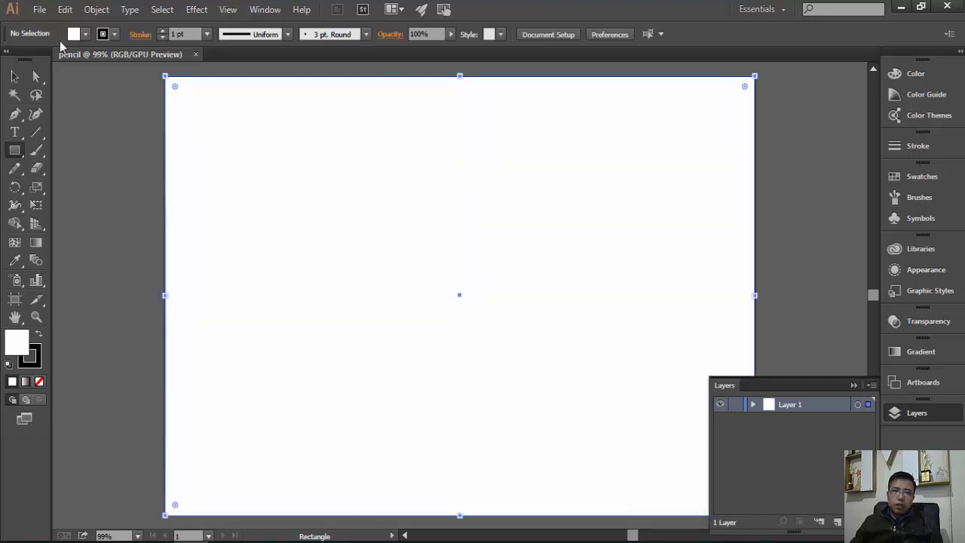
{"action": "left_click", "coordinate": [85, 35]}
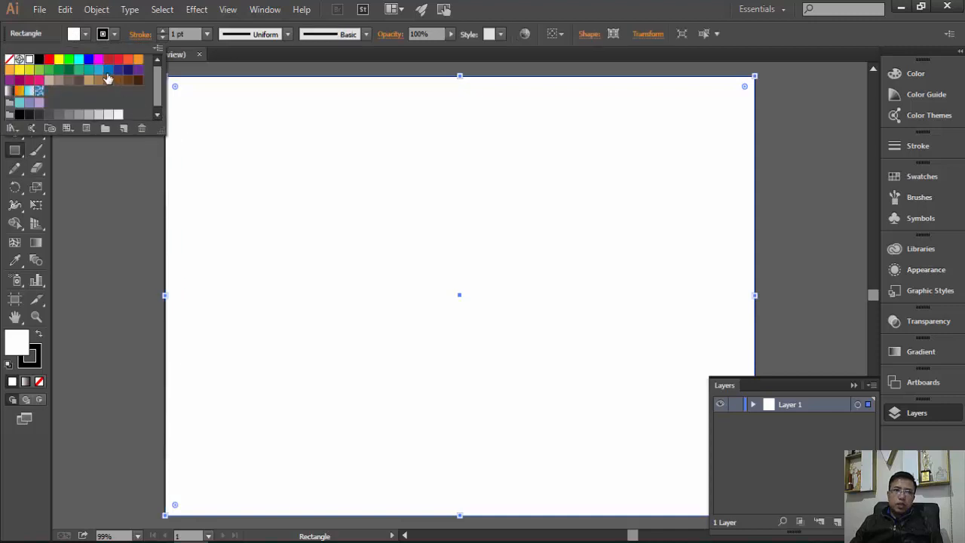
{"action": "left_click", "coordinate": [108, 70]}
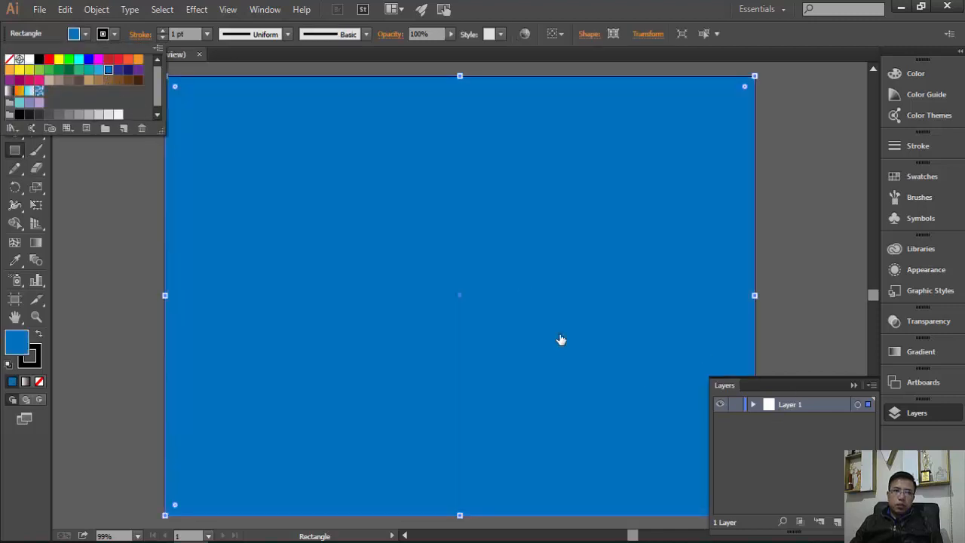
{"action": "left_click", "coordinate": [113, 35]}
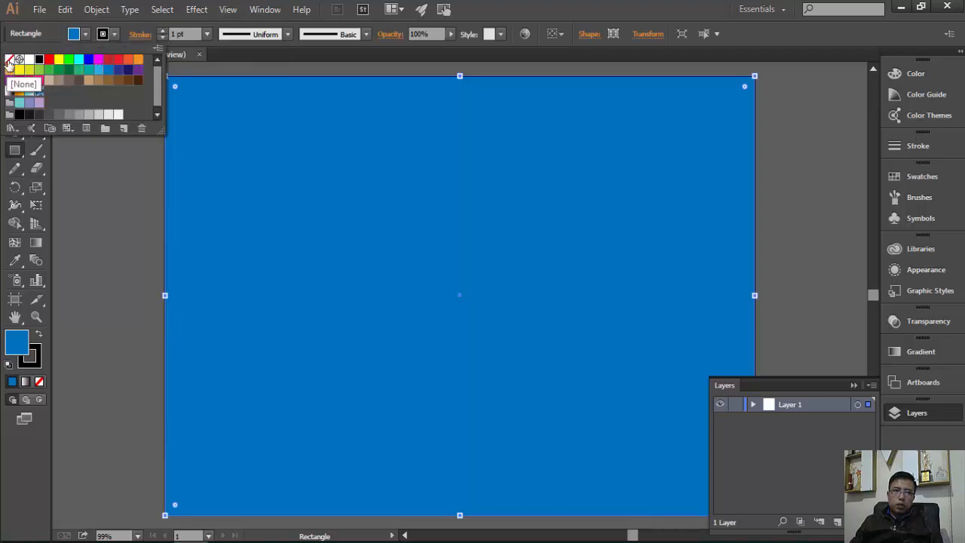
{"action": "left_click", "coordinate": [9, 60]}
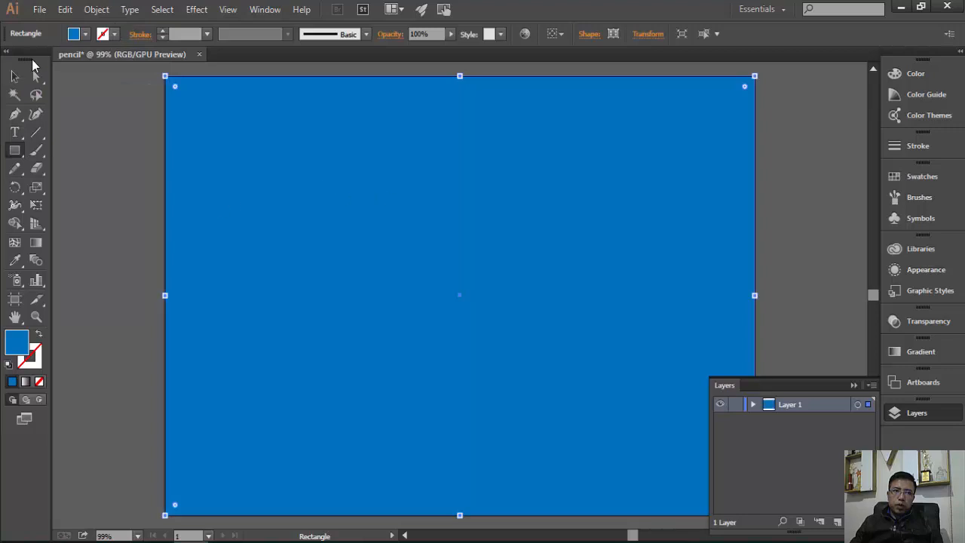
Step: Lock Layer 1 containing the blue background and add a new layer above it
{"action": "left_click", "coordinate": [14, 76]}
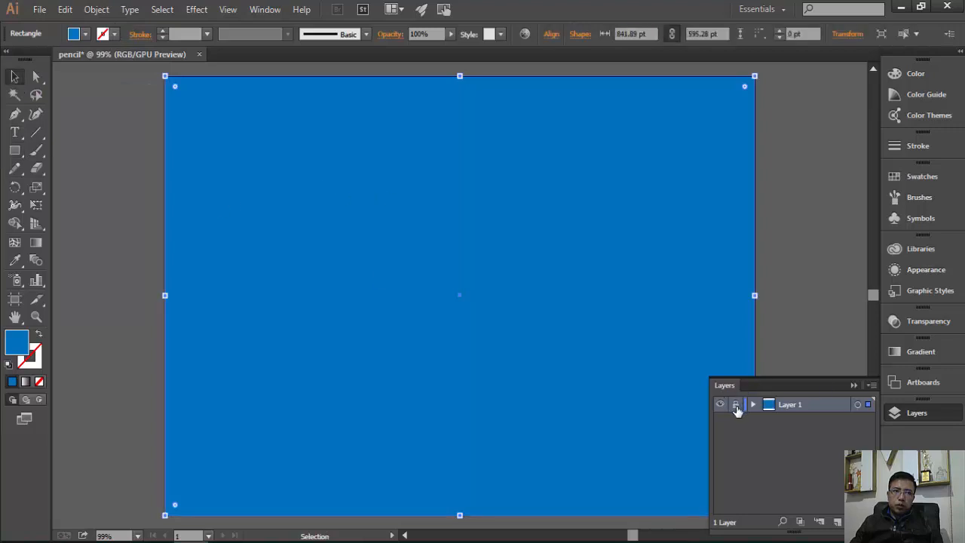
{"action": "left_click", "coordinate": [736, 406]}
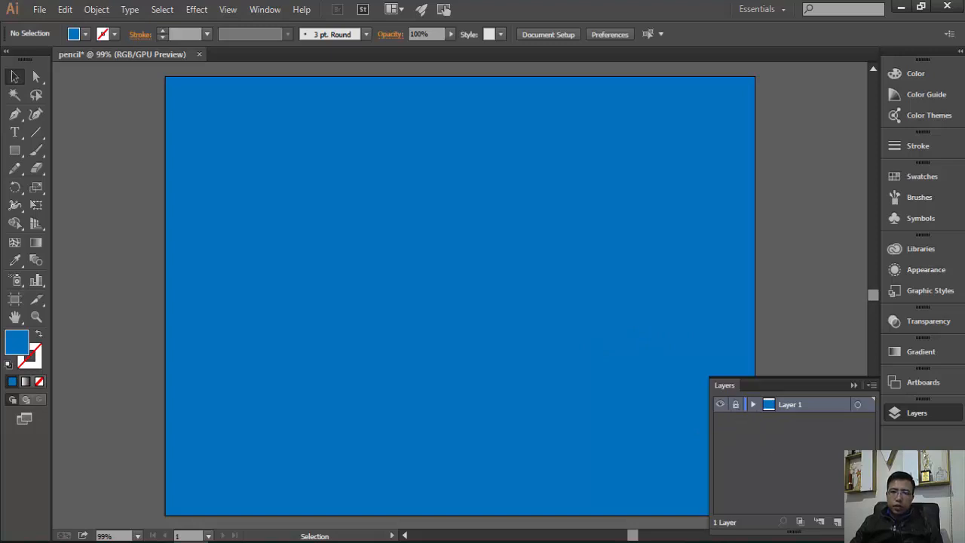
{"action": "left_click", "coordinate": [838, 522]}
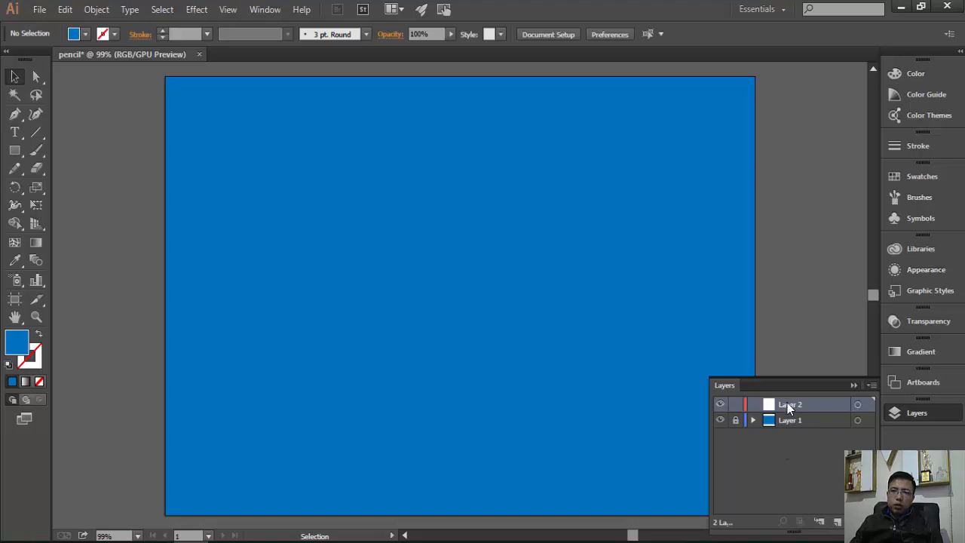
Step: Draw a closed cloud outline freehand with the Pencil tool in the upper-right area of the artboard on Layer 2
{"action": "left_click", "coordinate": [12, 170]}
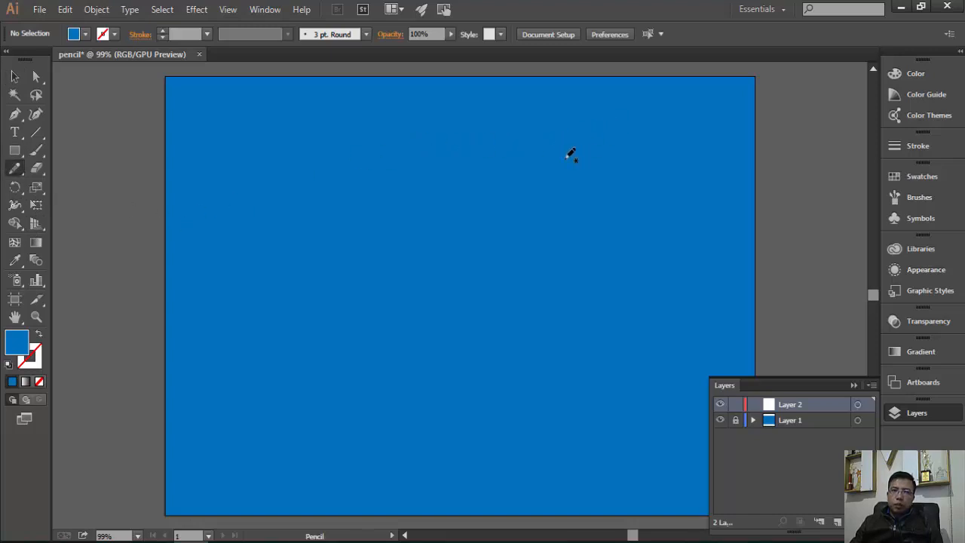
{"action": "left_click_drag", "start_coordinate": [617, 118], "coordinate": [636, 144]}
{"action": "left_click_drag", "start_coordinate": [695, 191], "coordinate": [666, 200]}
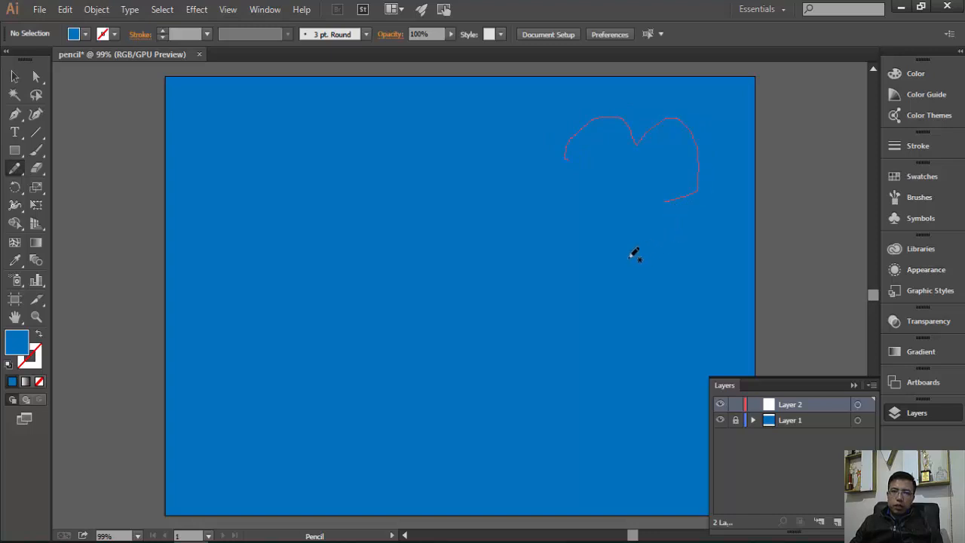
{"action": "mouse_move", "coordinate": [589, 214]}
{"action": "left_mouse_down"}
{"action": "mouse_move", "coordinate": [545, 224]}
{"action": "mouse_move", "coordinate": [536, 195]}
{"action": "mouse_move", "coordinate": [573, 155]}
{"action": "left_mouse_up"}
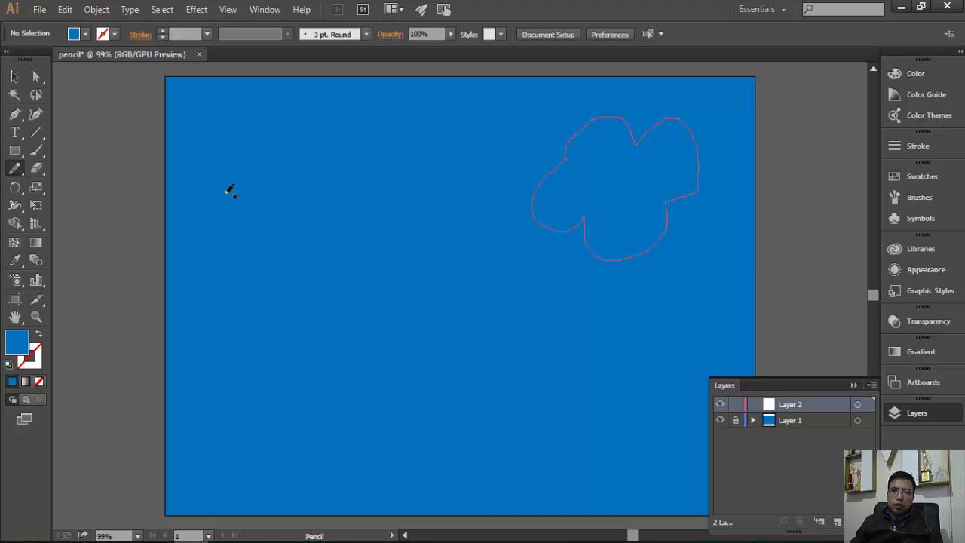
Step: Fill the cloud path with white and deselect it
{"action": "key", "text": "ctrl+a"}
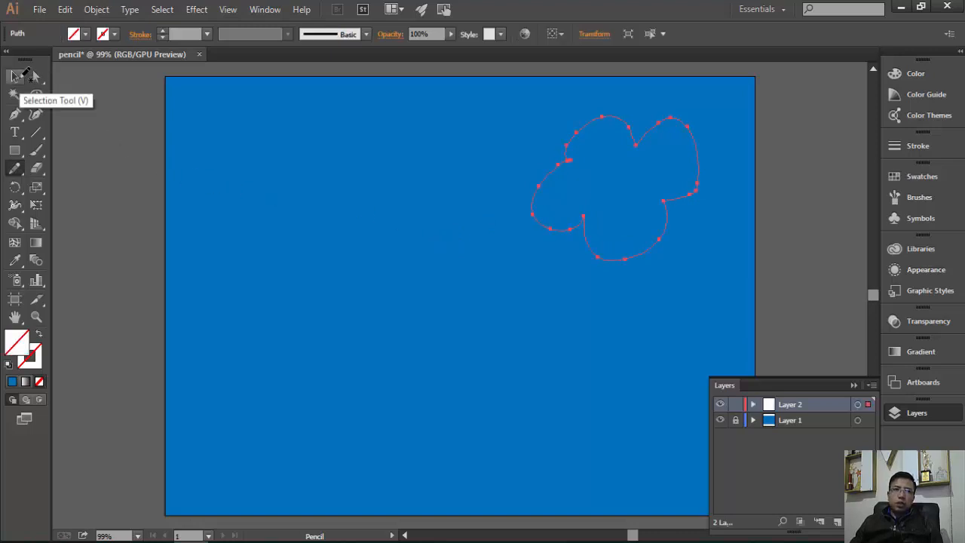
{"action": "left_click", "coordinate": [20, 76]}
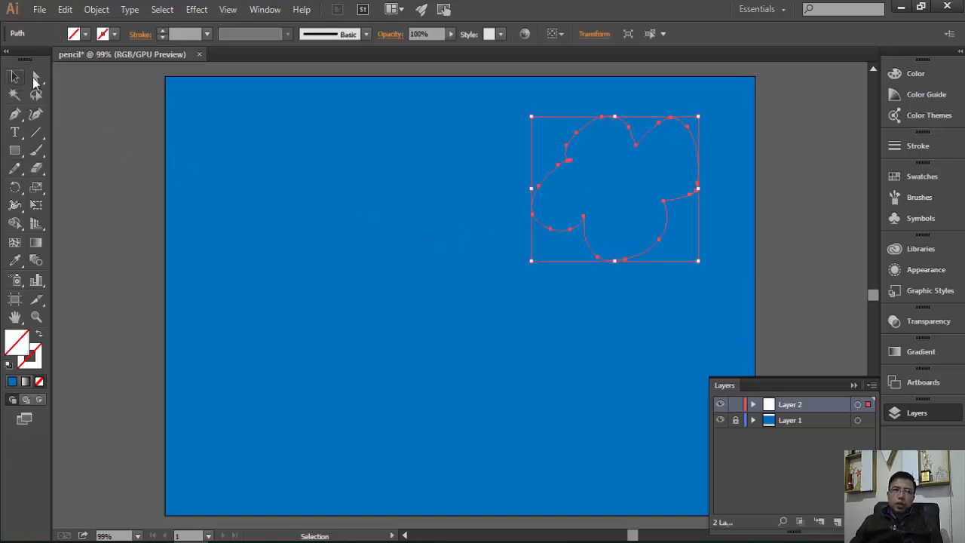
{"action": "left_click", "coordinate": [86, 35]}
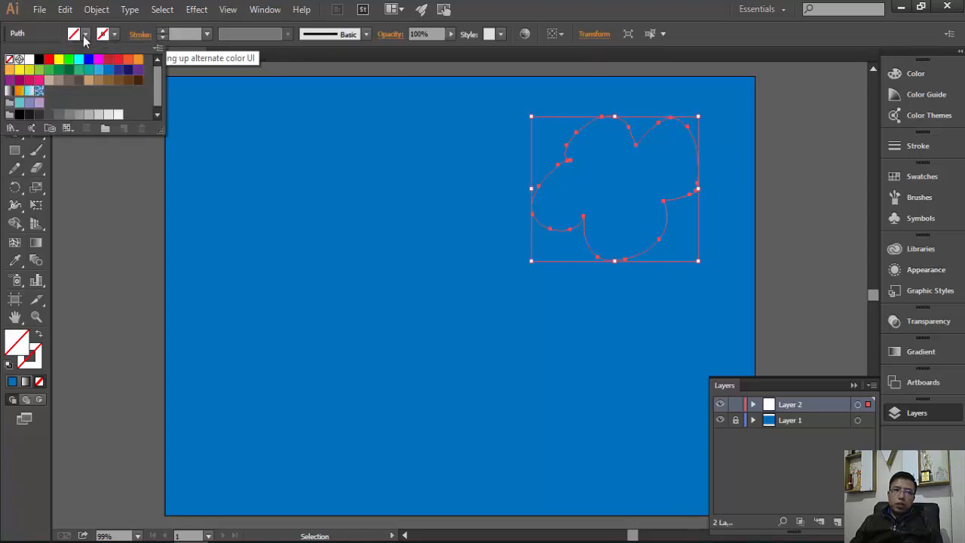
{"action": "left_click", "coordinate": [28, 59]}
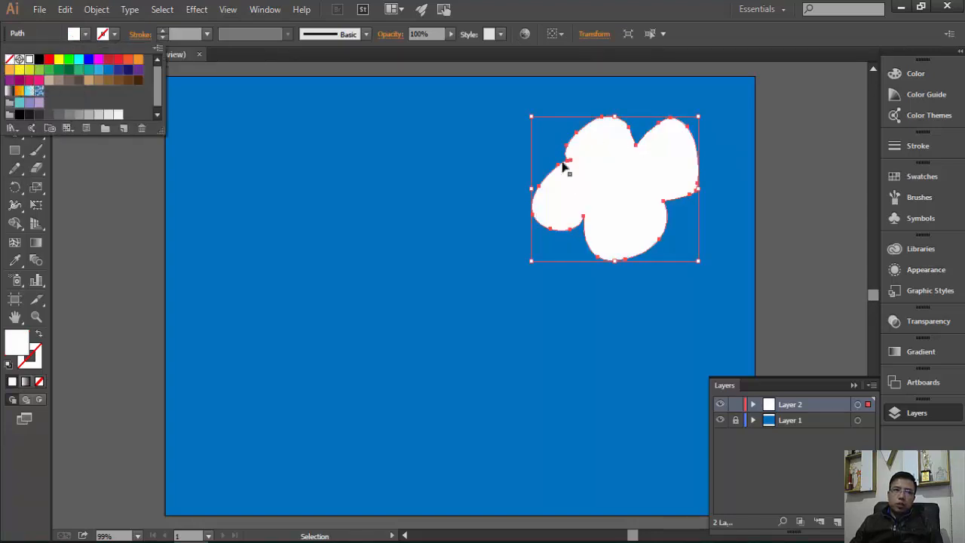
{"action": "left_click", "coordinate": [475, 180]}
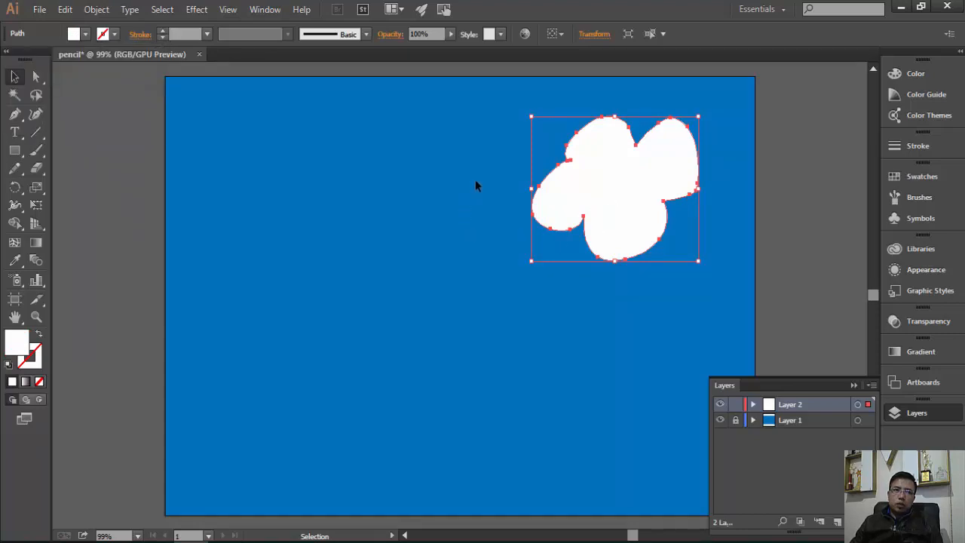
{"action": "left_click", "coordinate": [601, 335]}
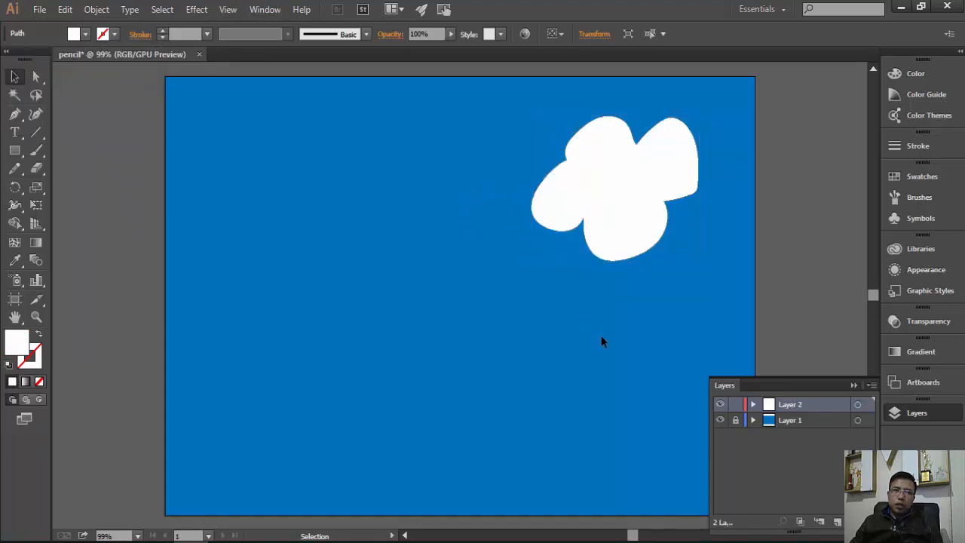
Step: Move the cloud slightly up and pull its upper and lower-right notch anchors outward to about X 686, Y 53 pt and X 732, Y 155 pt
{"action": "left_click", "coordinate": [639, 160]}
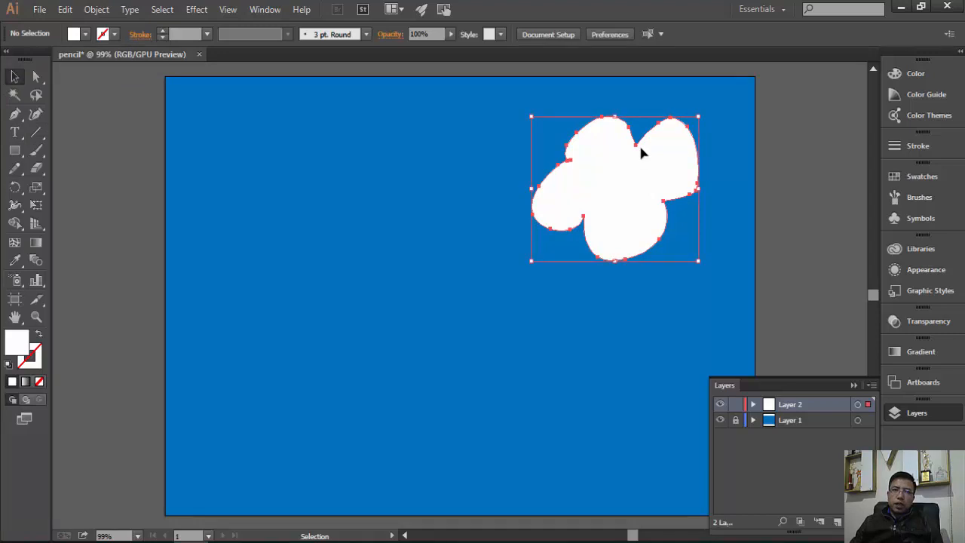
{"action": "left_click", "coordinate": [34, 78]}
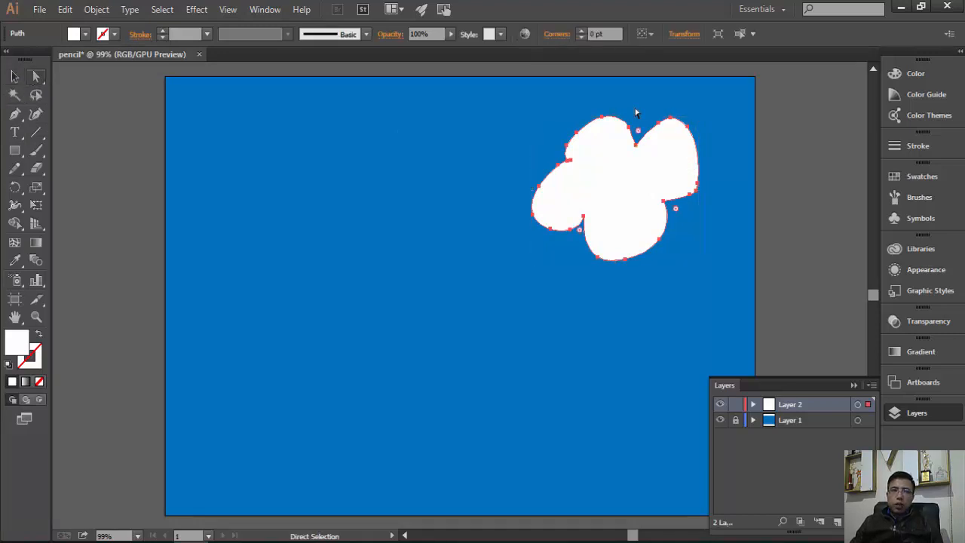
{"action": "left_click_drag", "start_coordinate": [638, 139], "coordinate": [646, 133]}
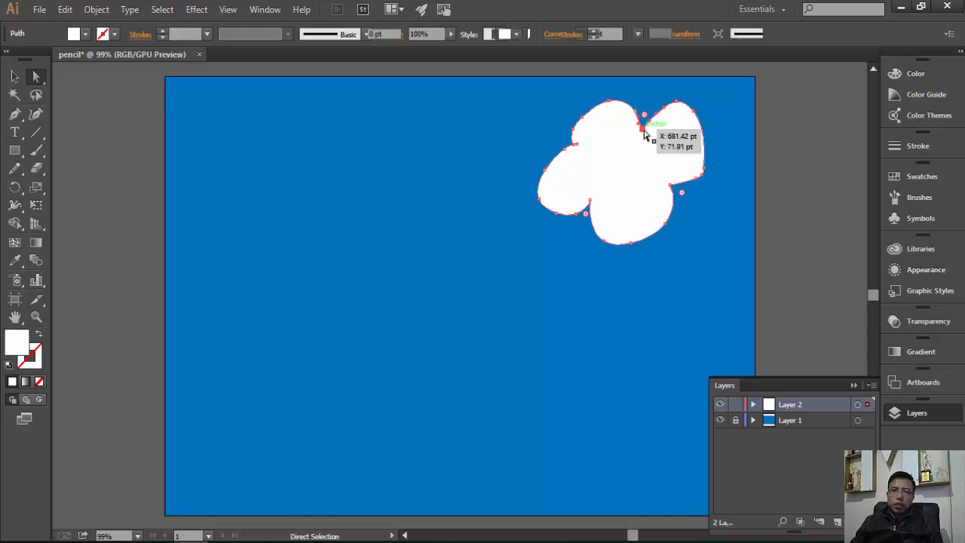
{"action": "left_click_drag", "start_coordinate": [646, 134], "coordinate": [635, 169]}
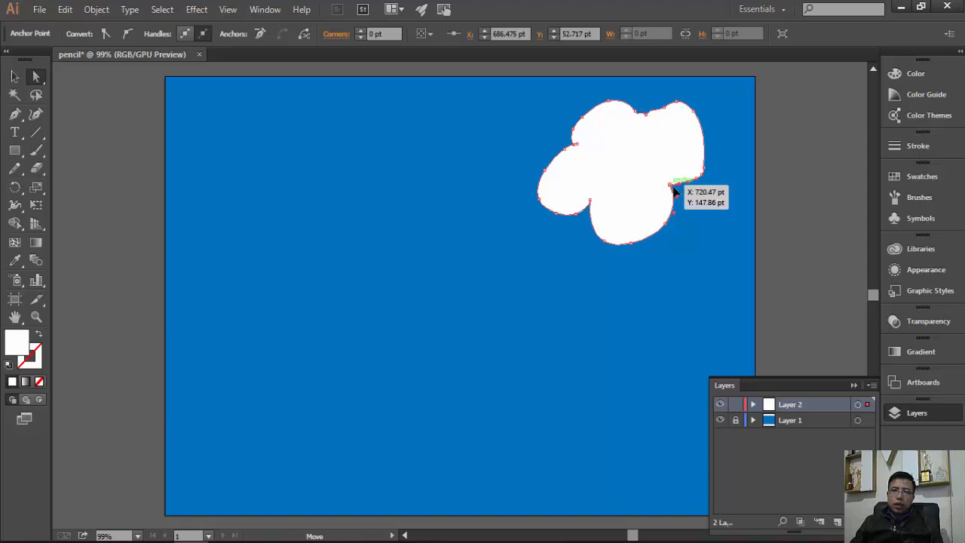
{"action": "left_click", "coordinate": [671, 186]}
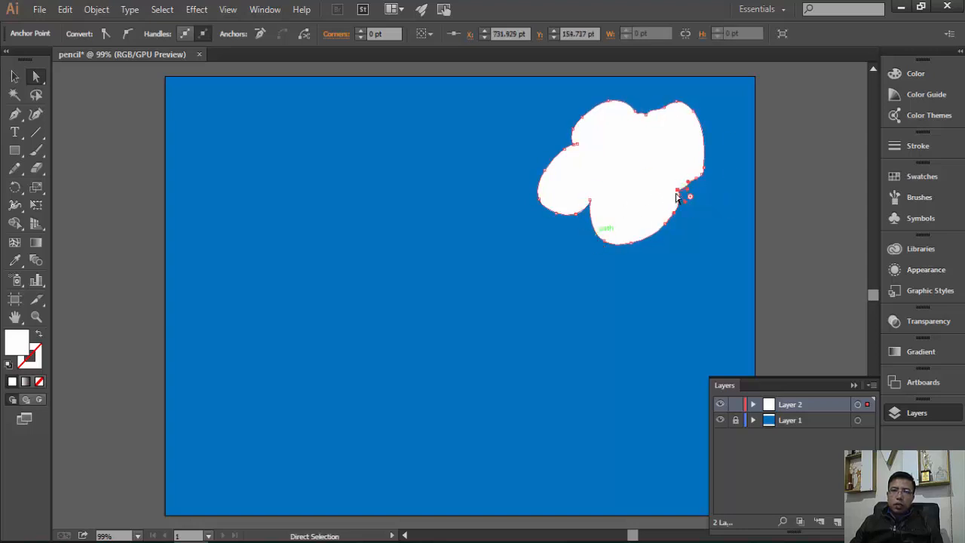
Step: Reshape the white cloud by redrawing its upper notch, bottom, right side and upper-left edge freehand over the selected path with the Pencil tool
{"action": "left_click", "coordinate": [18, 171]}
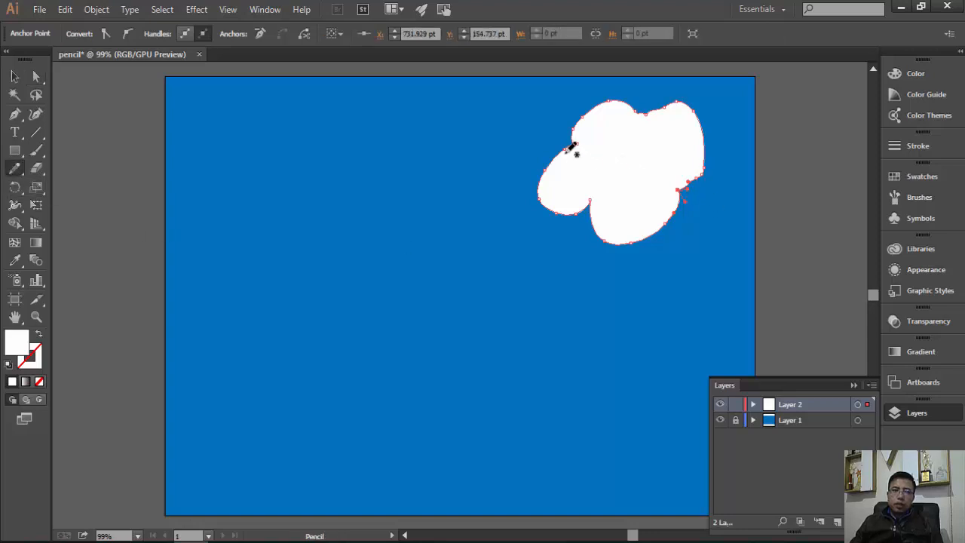
{"action": "mouse_move", "coordinate": [627, 95]}
{"action": "left_mouse_down"}
{"action": "mouse_move", "coordinate": [648, 118]}
{"action": "mouse_move", "coordinate": [688, 105]}
{"action": "mouse_move", "coordinate": [711, 134]}
{"action": "left_mouse_up"}
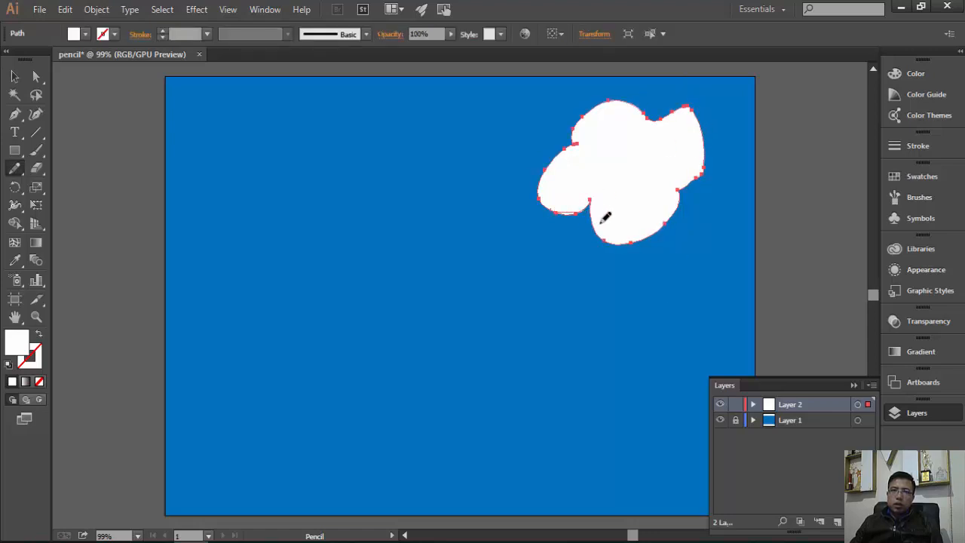
{"action": "left_click_drag", "start_coordinate": [604, 221], "coordinate": [677, 226]}
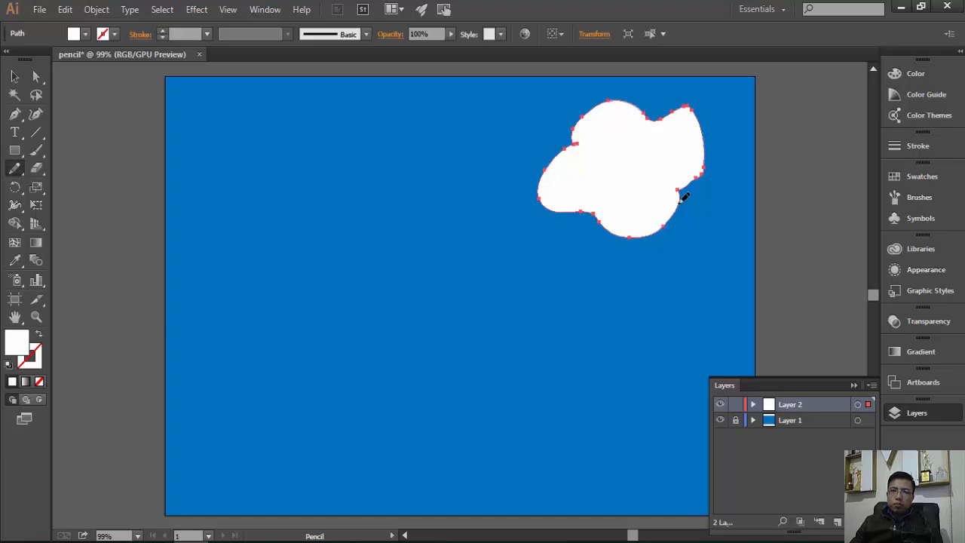
{"action": "mouse_move", "coordinate": [676, 194]}
{"action": "left_mouse_down"}
{"action": "mouse_move", "coordinate": [653, 175]}
{"action": "mouse_move", "coordinate": [702, 153]}
{"action": "mouse_move", "coordinate": [707, 138]}
{"action": "left_mouse_up"}
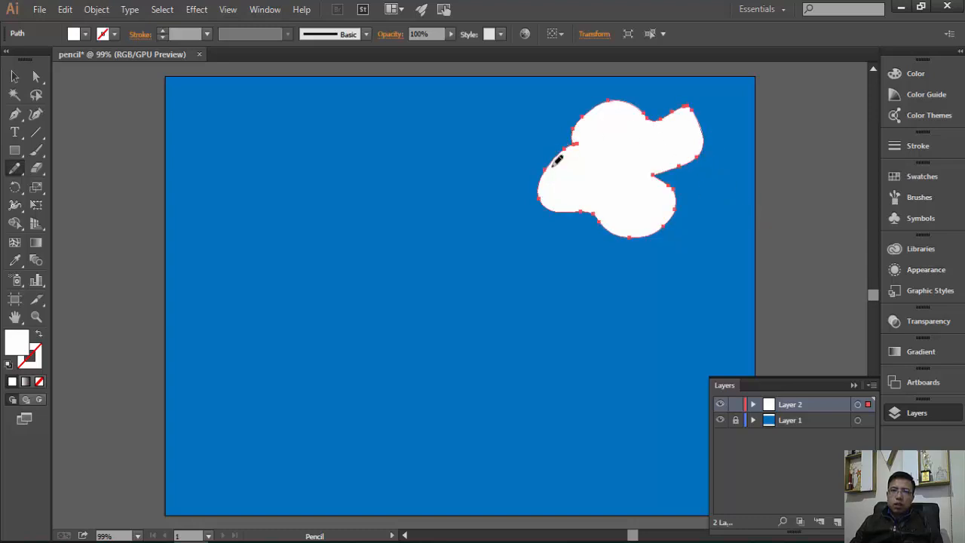
{"action": "mouse_move", "coordinate": [557, 162]}
{"action": "left_mouse_down"}
{"action": "mouse_move", "coordinate": [590, 114]}
{"action": "mouse_move", "coordinate": [626, 97]}
{"action": "left_mouse_up"}
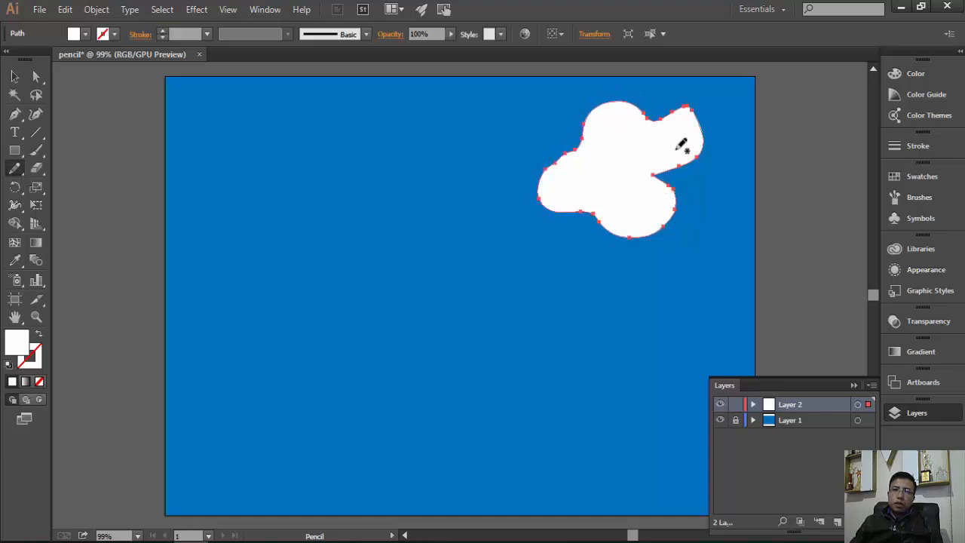
{"action": "mouse_move", "coordinate": [704, 141]}
{"action": "left_mouse_down"}
{"action": "mouse_move", "coordinate": [694, 188]}
{"action": "mouse_move", "coordinate": [668, 215]}
{"action": "left_mouse_up"}
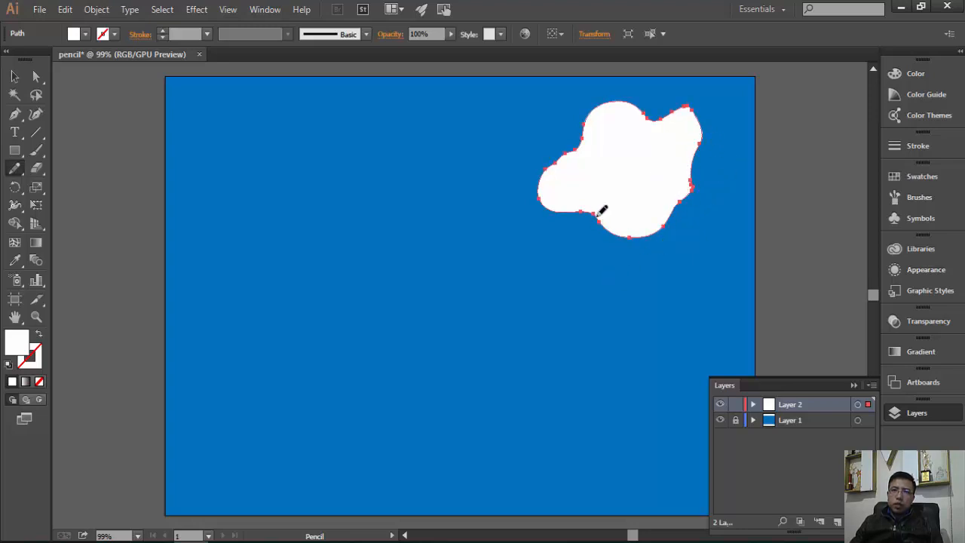
{"action": "mouse_move", "coordinate": [616, 227]}
{"action": "left_mouse_down"}
{"action": "mouse_move", "coordinate": [667, 220]}
{"action": "mouse_move", "coordinate": [696, 160]}
{"action": "mouse_move", "coordinate": [702, 117]}
{"action": "mouse_move", "coordinate": [685, 107]}
{"action": "mouse_move", "coordinate": [665, 113]}
{"action": "left_mouse_up"}
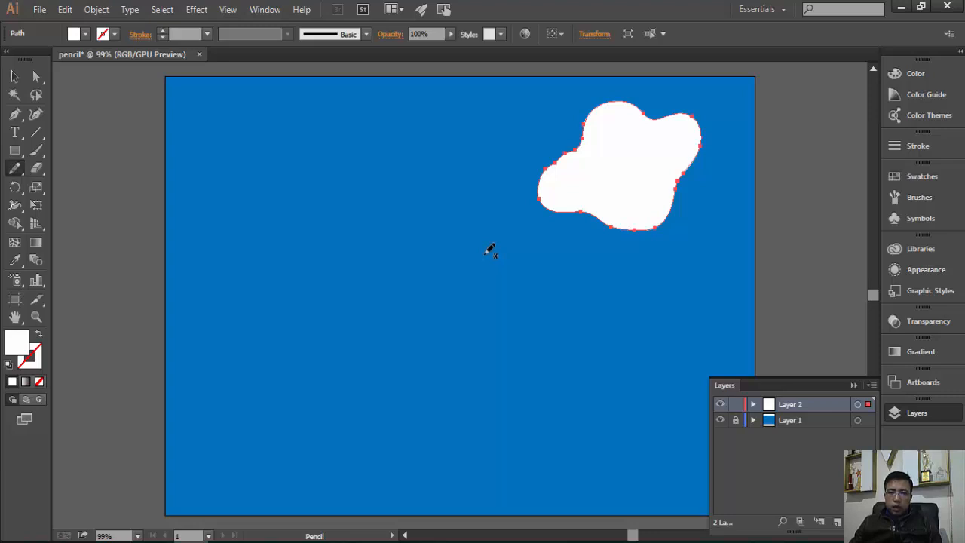
Step: Draw a second closed cloud outline freehand with the Pencil tool in the artboard's upper-left area and fill it with white
{"action": "key", "text": "ctrl"}
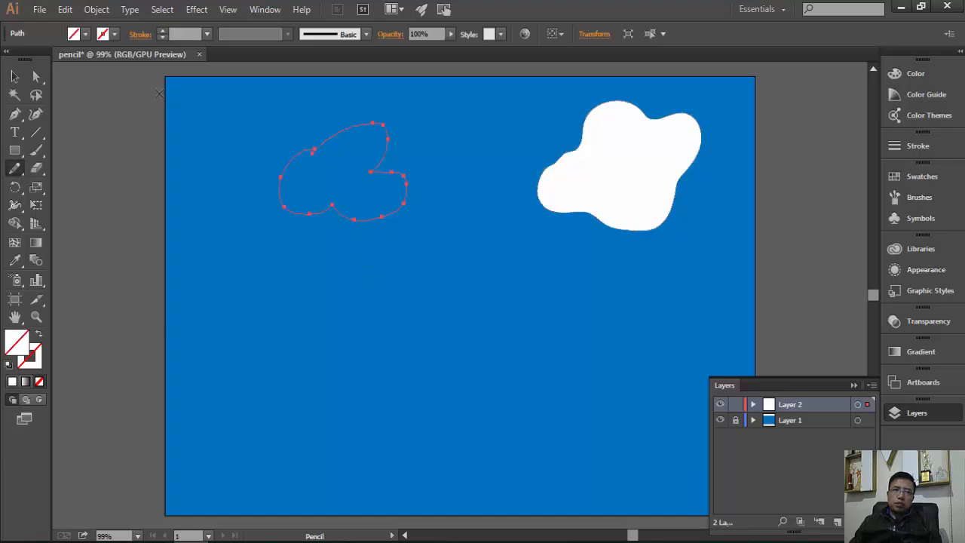
{"action": "left_click", "coordinate": [84, 34]}
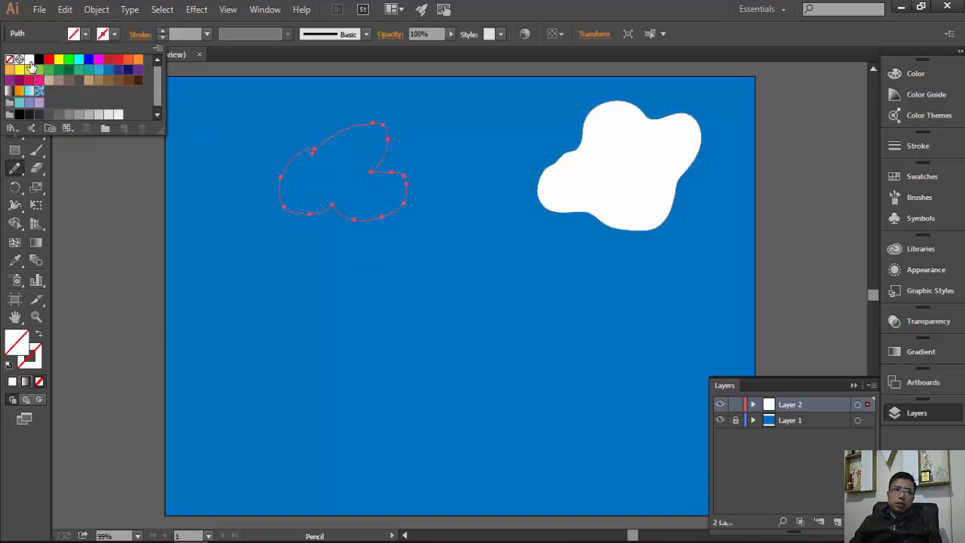
{"action": "left_click", "coordinate": [98, 114]}
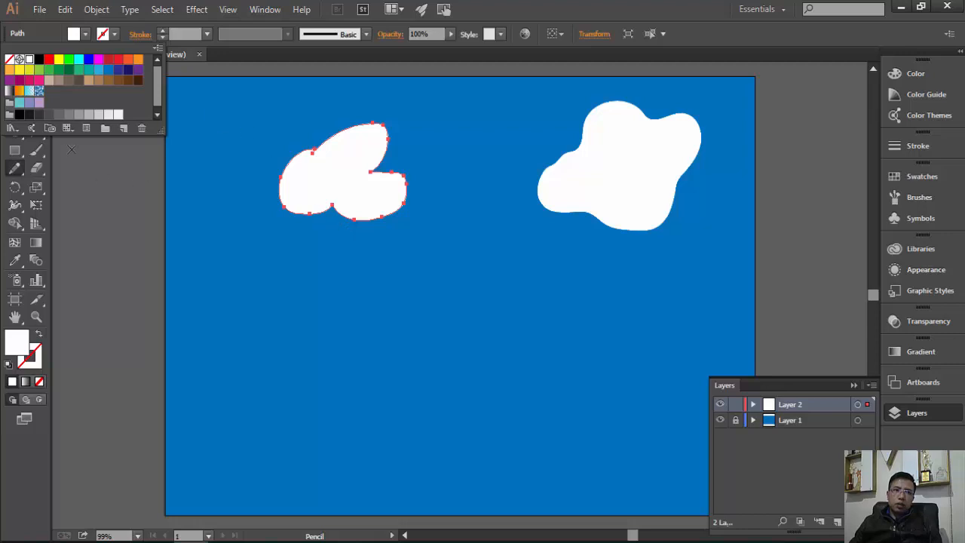
{"action": "left_click", "coordinate": [86, 34]}
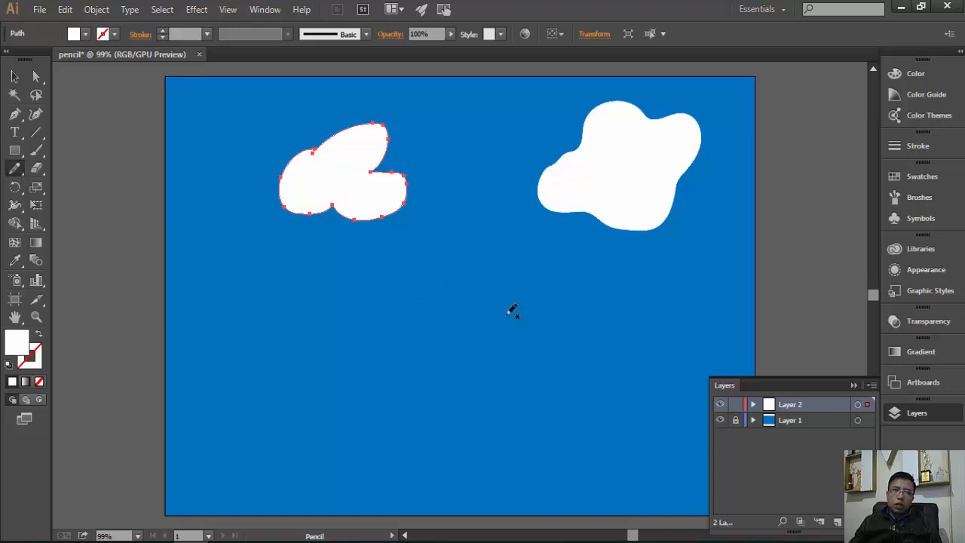
Step: Collapse the Layers panel and review the Pencil tool's fidelity, fill, selection and path-editing options
{"action": "left_click", "coordinate": [853, 386]}
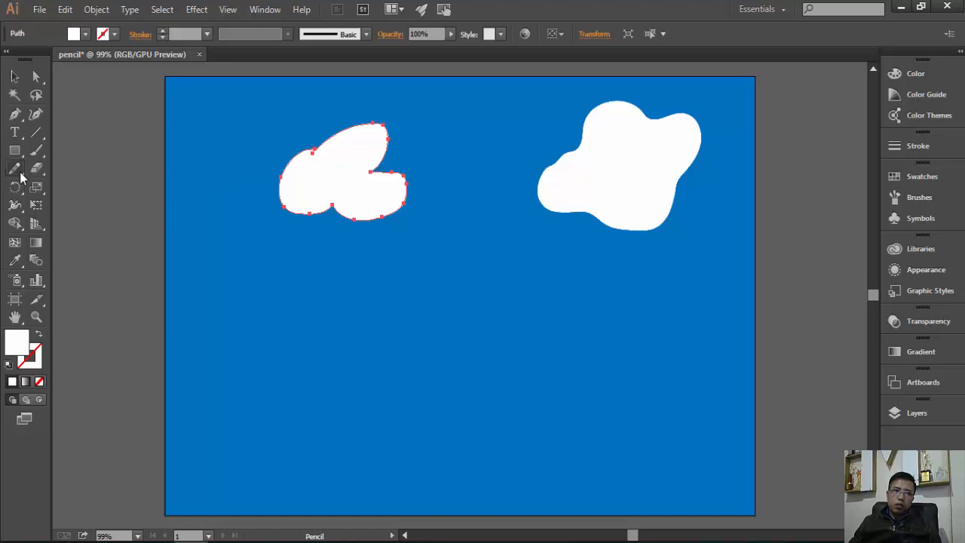
{"action": "key", "text": "Return"}
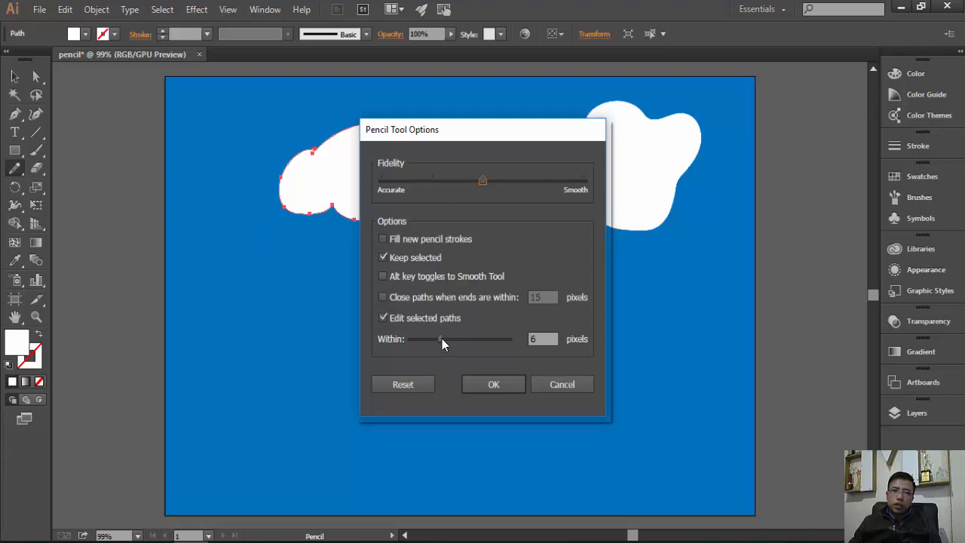
{"action": "left_click", "coordinate": [384, 239]}
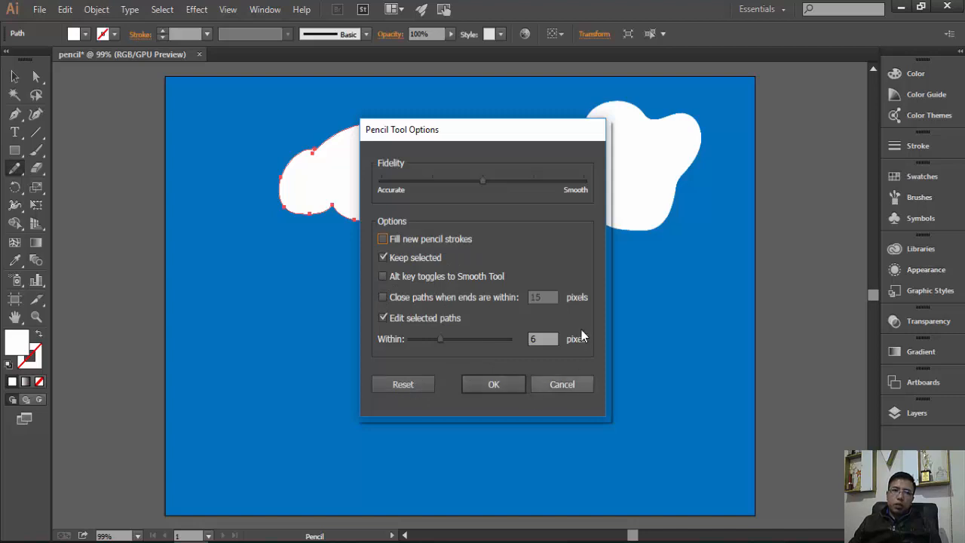
{"action": "left_click", "coordinate": [491, 388]}
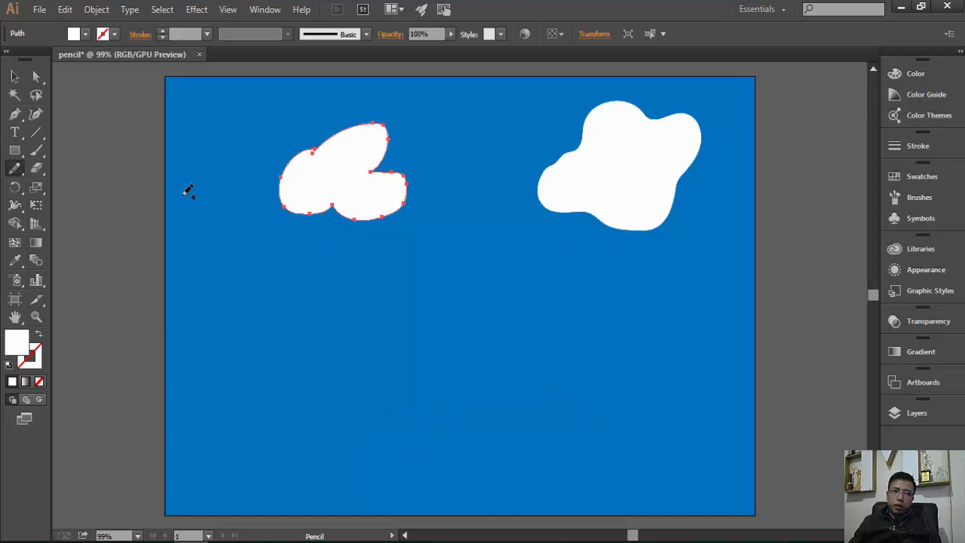
Step: Smooth the upper-left cloud's outline with the Smooth tool along its left lobe, upper lobe, right lobe and lower notch
{"action": "left_click", "coordinate": [14, 172]}
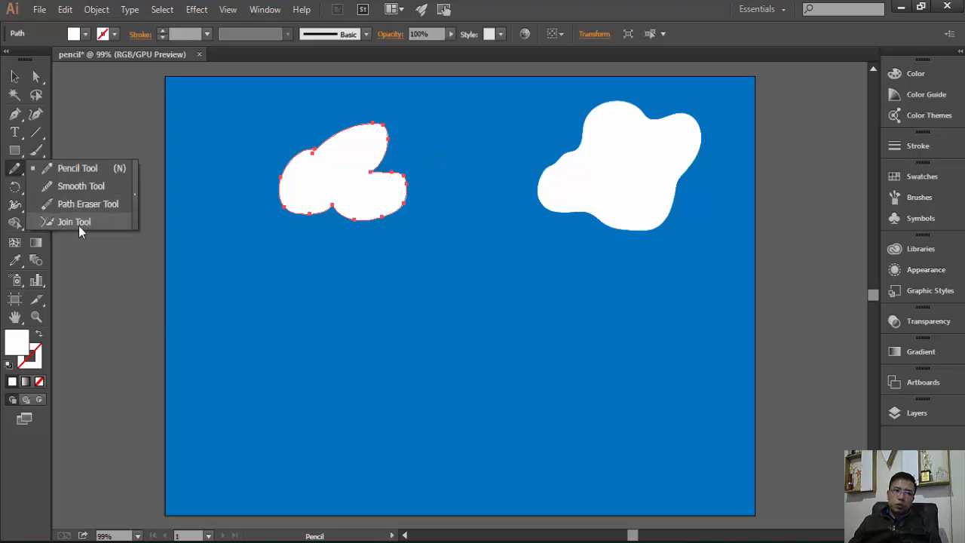
{"action": "left_click", "coordinate": [89, 186]}
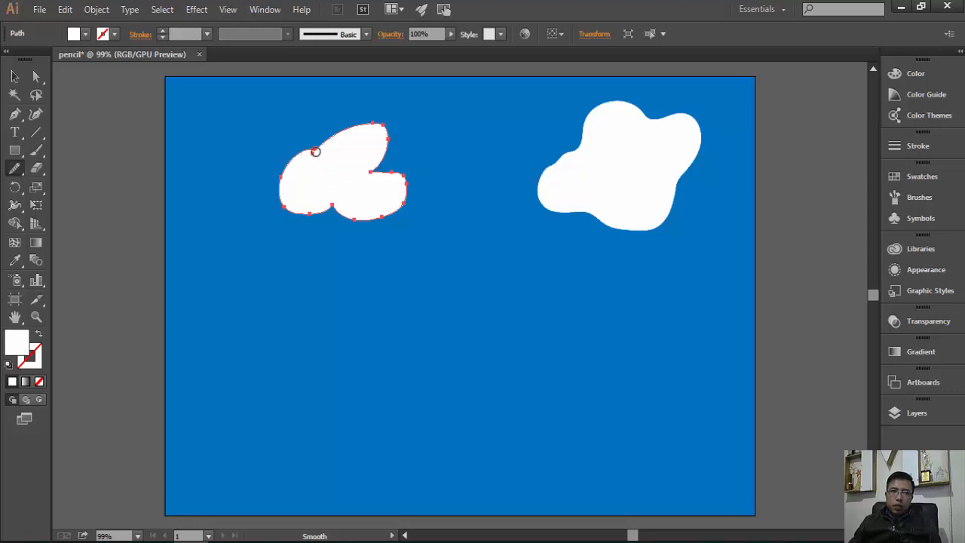
{"action": "key", "text": "ctrl"}
{"action": "key", "text": "ctrl+plus"}
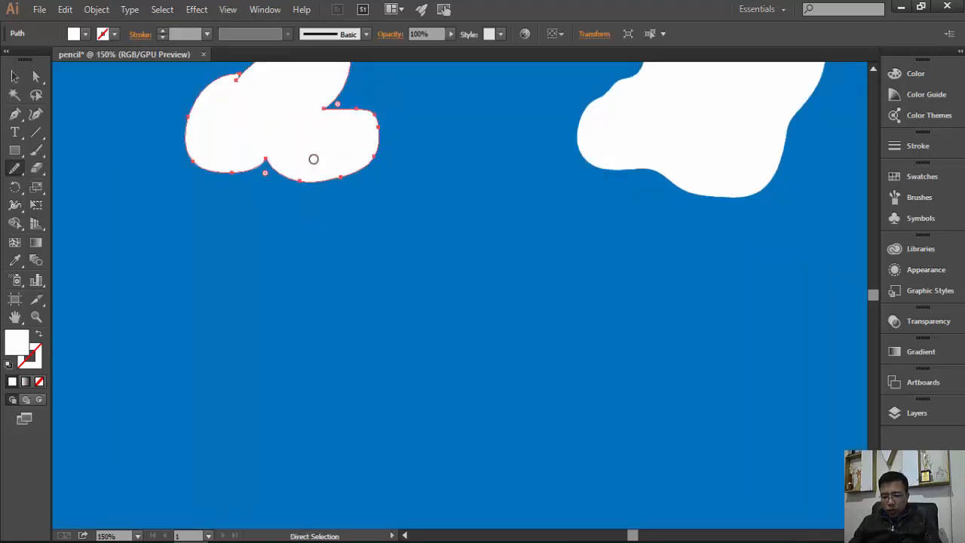
{"action": "left_click_drag", "start_coordinate": [319, 188], "coordinate": [385, 277]}
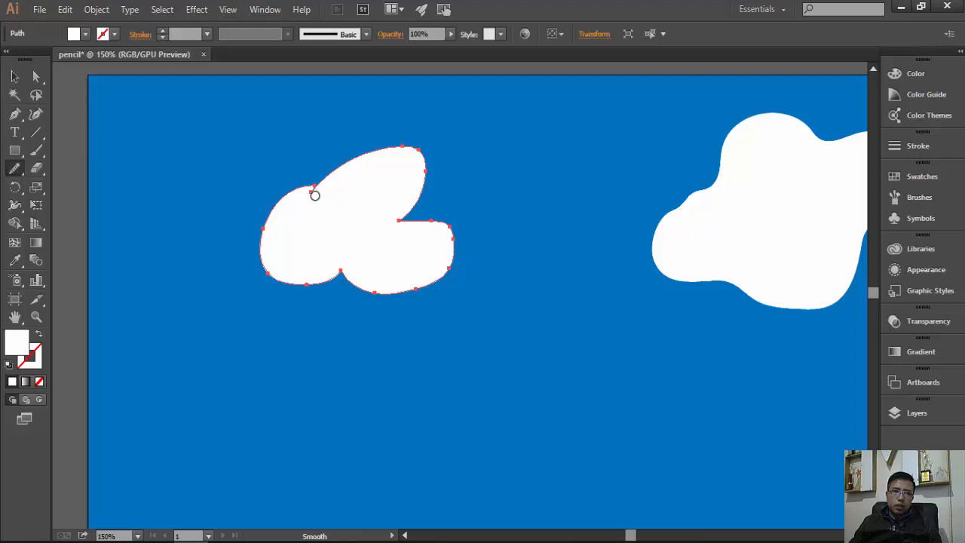
{"action": "mouse_move", "coordinate": [278, 206]}
{"action": "left_mouse_down"}
{"action": "mouse_move", "coordinate": [369, 157]}
{"action": "mouse_move", "coordinate": [378, 230]}
{"action": "left_mouse_up"}
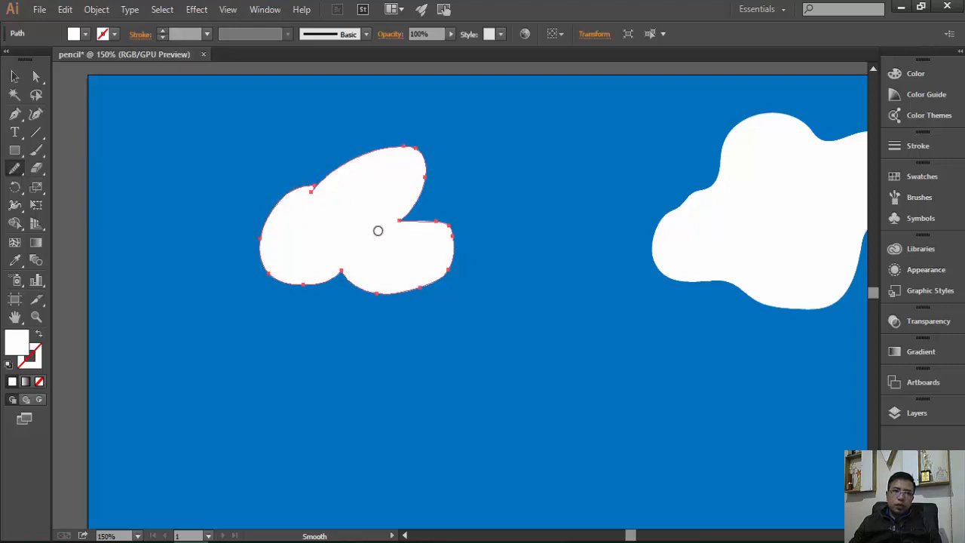
{"action": "mouse_move", "coordinate": [403, 145]}
{"action": "left_mouse_down"}
{"action": "mouse_move", "coordinate": [430, 172]}
{"action": "mouse_move", "coordinate": [407, 241]}
{"action": "left_mouse_up"}
{"action": "left_click_drag", "start_coordinate": [347, 280], "coordinate": [324, 276]}
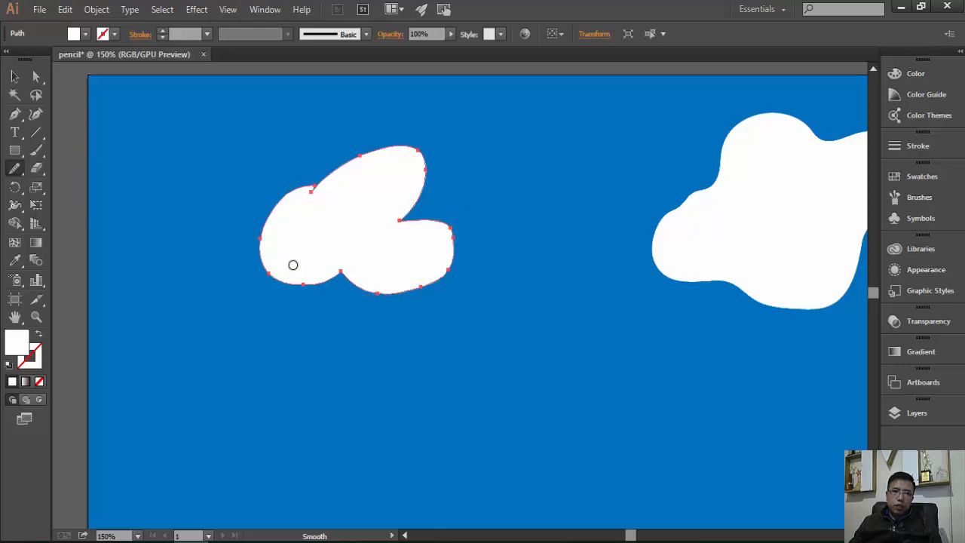
{"action": "mouse_move", "coordinate": [260, 233]}
{"action": "left_mouse_down"}
{"action": "mouse_move", "coordinate": [276, 278]}
{"action": "mouse_move", "coordinate": [338, 273]}
{"action": "mouse_move", "coordinate": [377, 285]}
{"action": "left_mouse_up"}
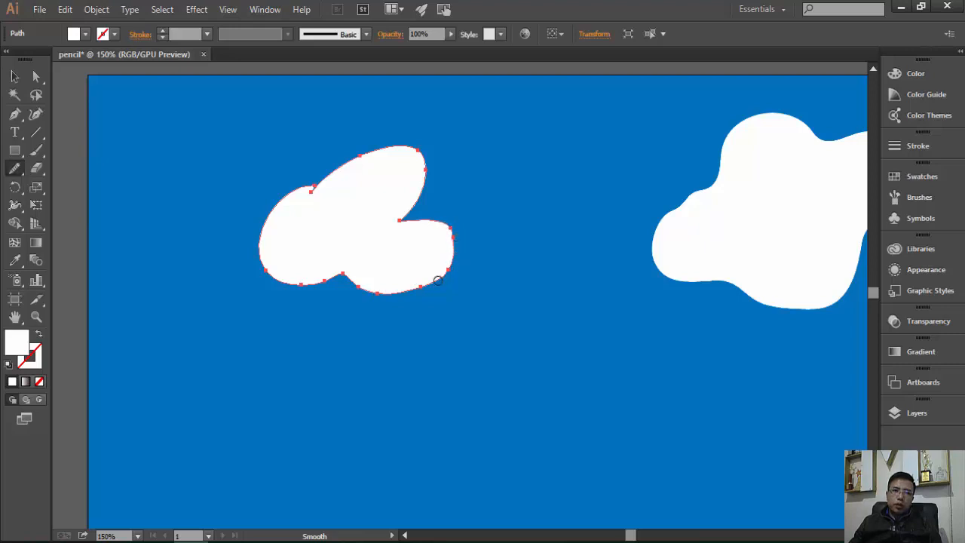
{"action": "mouse_move", "coordinate": [438, 279]}
{"action": "left_mouse_down"}
{"action": "mouse_move", "coordinate": [381, 294]}
{"action": "mouse_move", "coordinate": [343, 276]}
{"action": "left_mouse_up"}
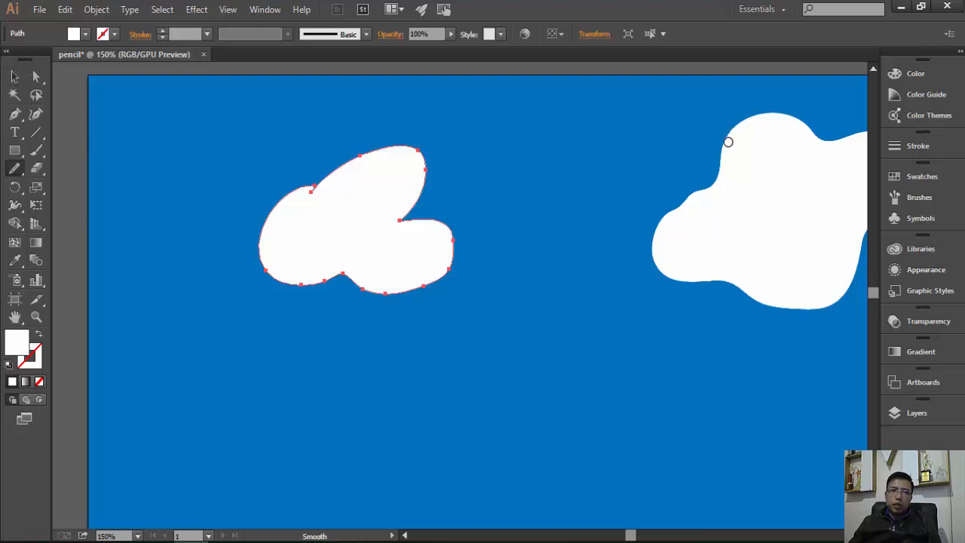
Step: Select the upper-right cloud and smooth its left and bottom edges with the Smooth tool
{"action": "mouse_move", "coordinate": [729, 141]}
{"action": "left_mouse_down"}
{"action": "mouse_move", "coordinate": [717, 171]}
{"action": "mouse_move", "coordinate": [651, 223]}
{"action": "mouse_move", "coordinate": [659, 257]}
{"action": "left_mouse_up"}
{"action": "left_click_drag", "start_coordinate": [714, 283], "coordinate": [738, 293]}
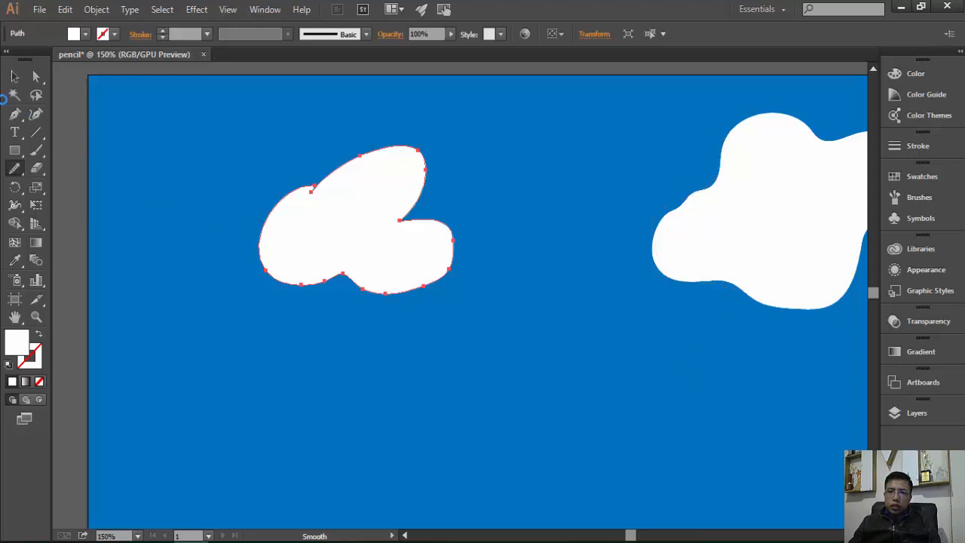
{"action": "left_click", "coordinate": [14, 76]}
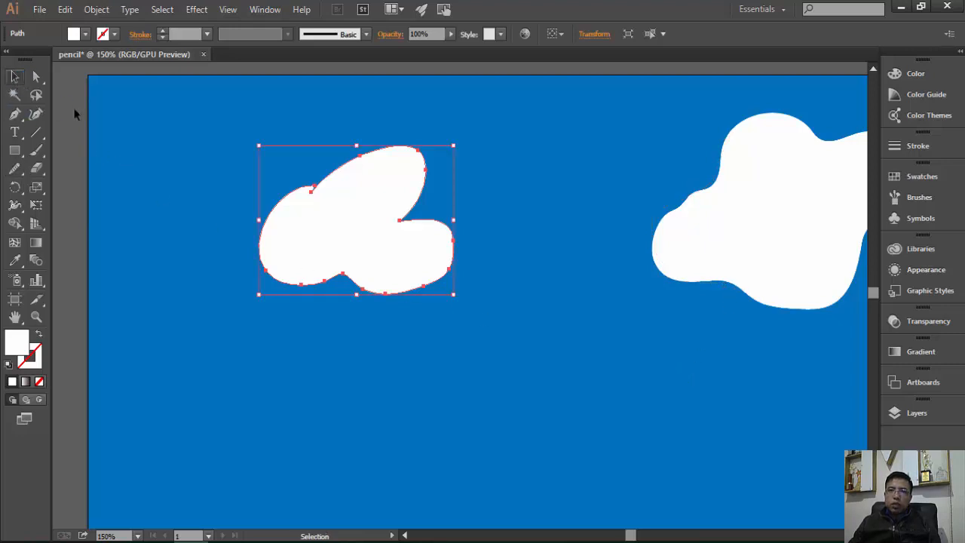
{"action": "left_click", "coordinate": [733, 189]}
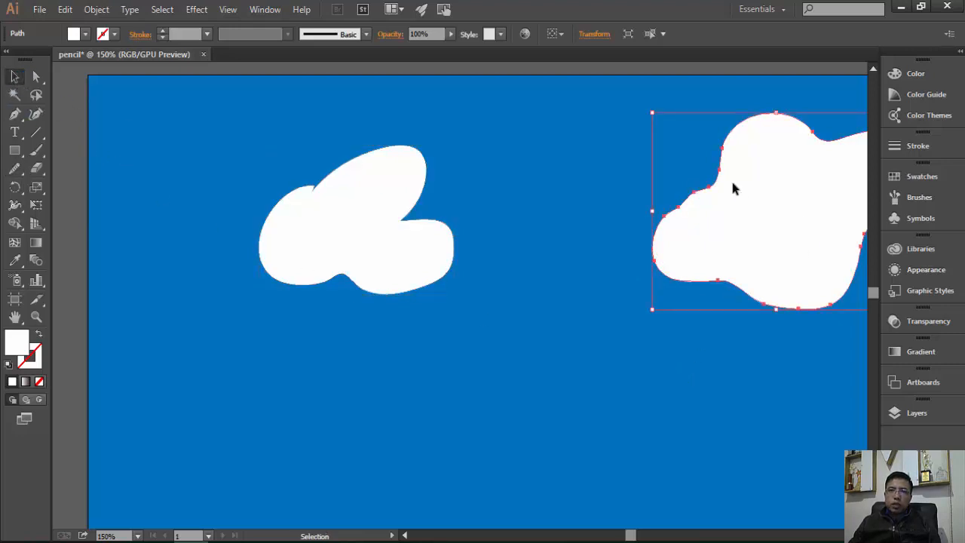
{"action": "left_click", "coordinate": [14, 168]}
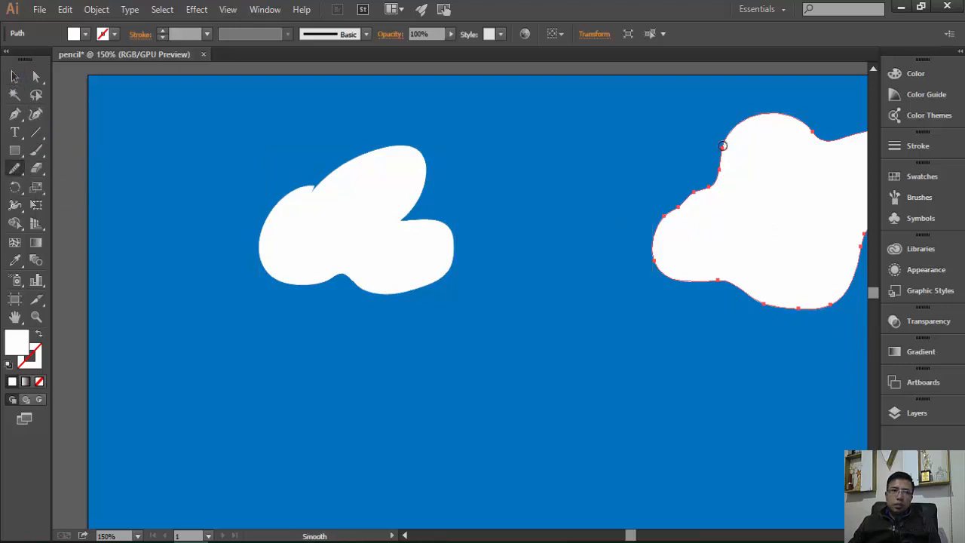
{"action": "mouse_move", "coordinate": [722, 144]}
{"action": "left_mouse_down"}
{"action": "mouse_move", "coordinate": [723, 181]}
{"action": "mouse_move", "coordinate": [657, 222]}
{"action": "mouse_move", "coordinate": [646, 243]}
{"action": "mouse_move", "coordinate": [655, 270]}
{"action": "mouse_move", "coordinate": [736, 283]}
{"action": "mouse_move", "coordinate": [754, 314]}
{"action": "mouse_move", "coordinate": [731, 284]}
{"action": "mouse_move", "coordinate": [759, 306]}
{"action": "mouse_move", "coordinate": [786, 310]}
{"action": "mouse_move", "coordinate": [830, 302]}
{"action": "mouse_move", "coordinate": [846, 281]}
{"action": "left_mouse_up"}
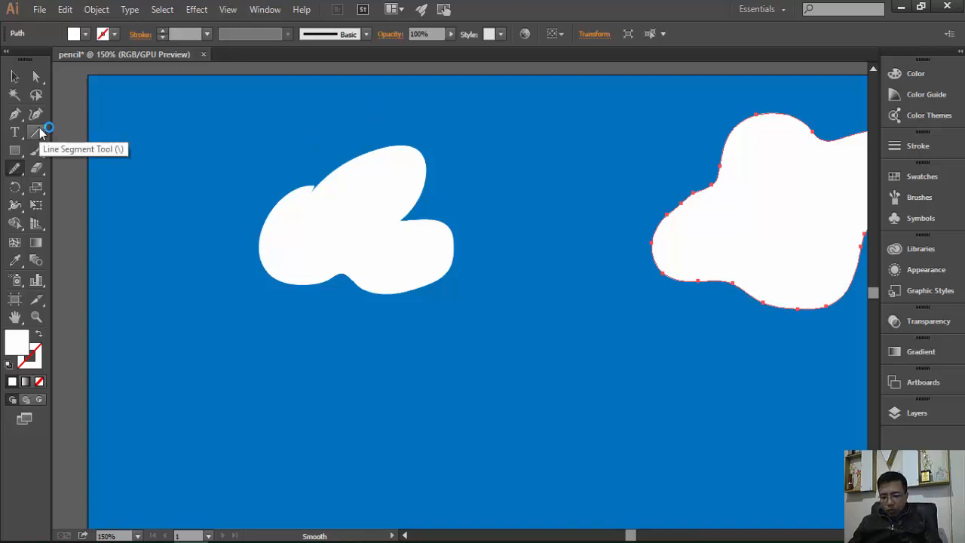
Step: Select the upper-left cloud and erase its entire outline with the Path Eraser tool
{"action": "key", "text": "ctrl+minus"}
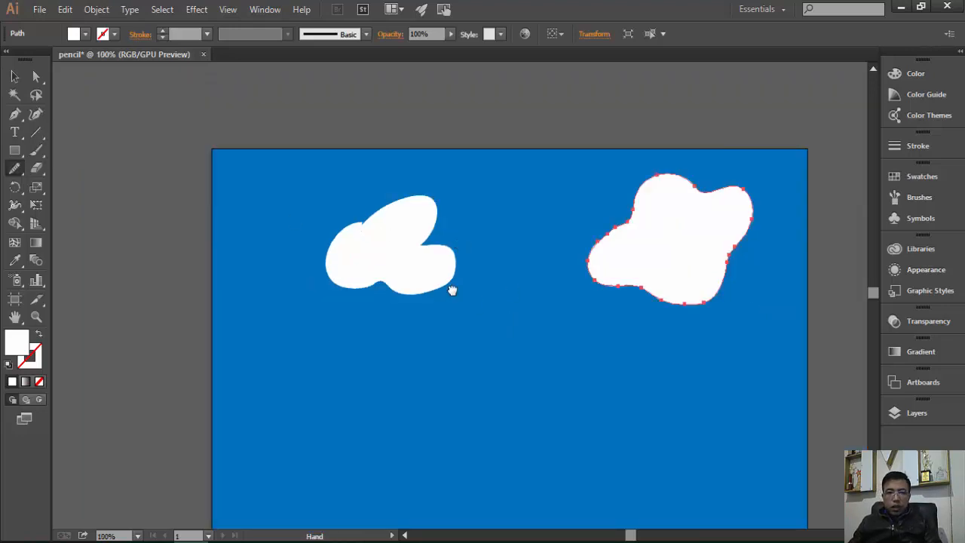
{"action": "left_click_drag", "start_coordinate": [453, 290], "coordinate": [446, 244]}
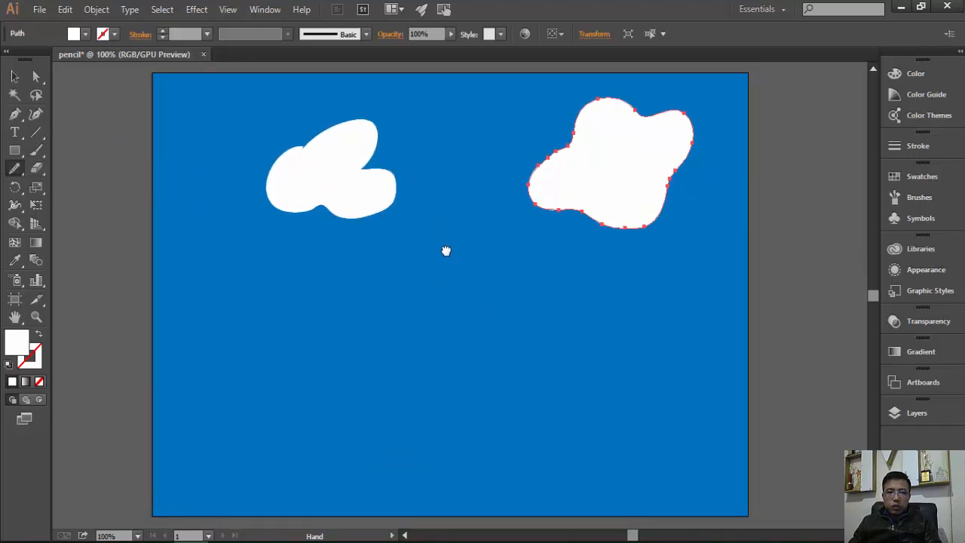
{"action": "left_click", "coordinate": [23, 171]}
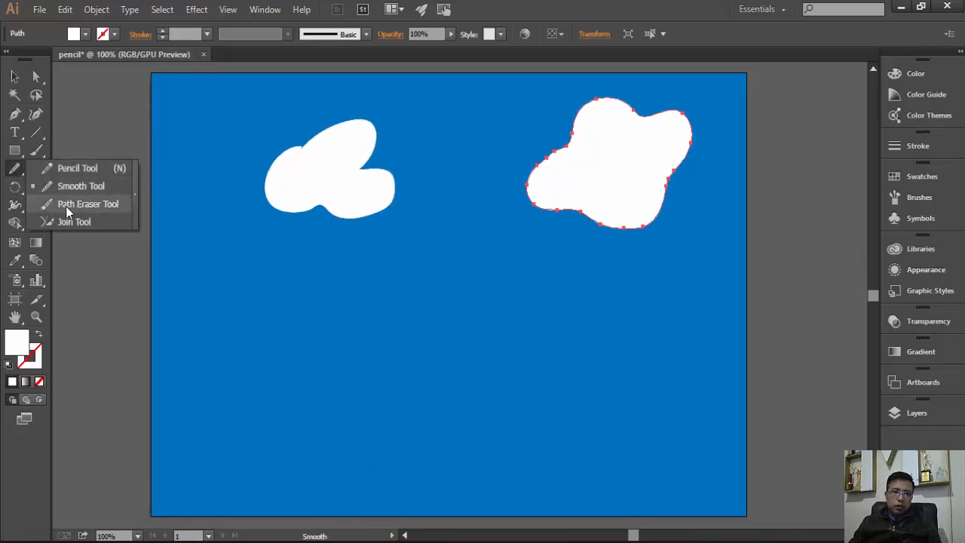
{"action": "left_click", "coordinate": [104, 204]}
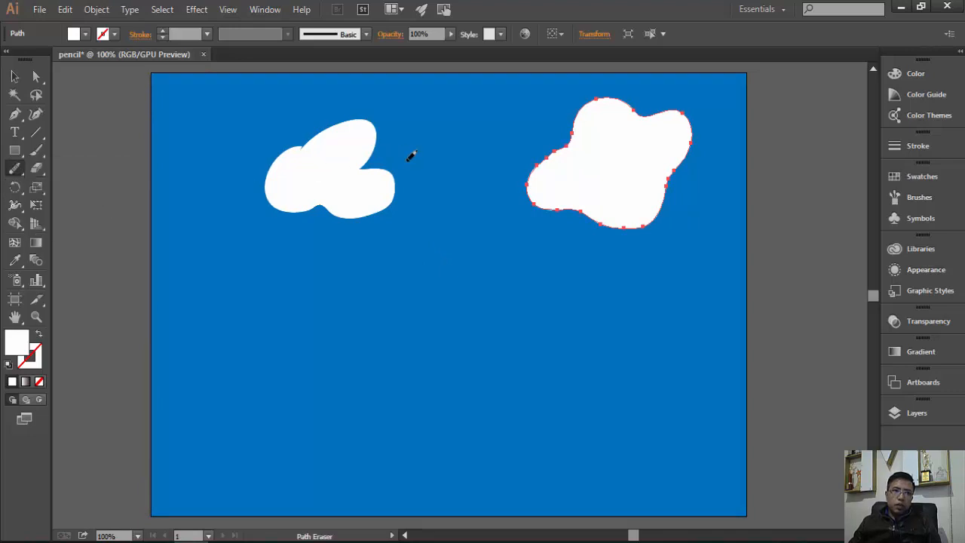
{"action": "left_click", "coordinate": [14, 76]}
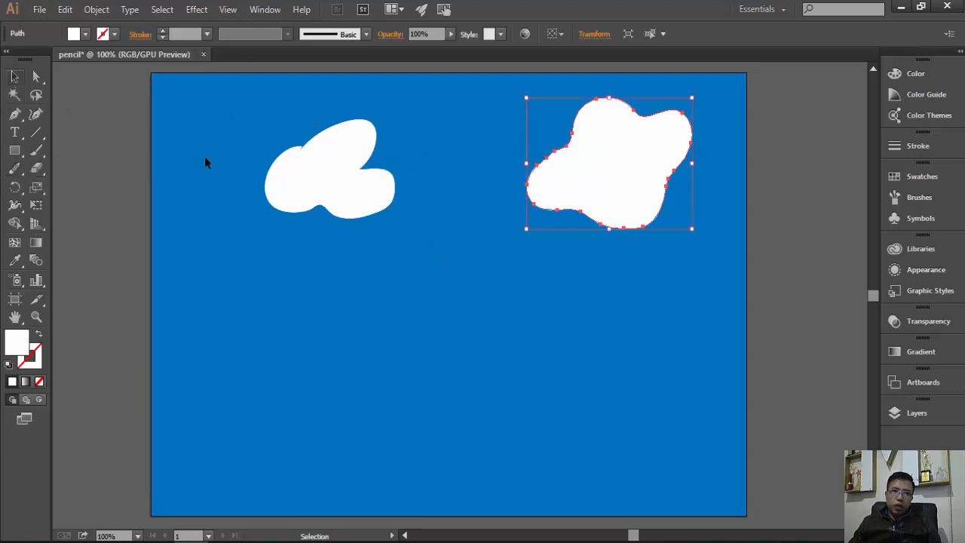
{"action": "left_click", "coordinate": [357, 174]}
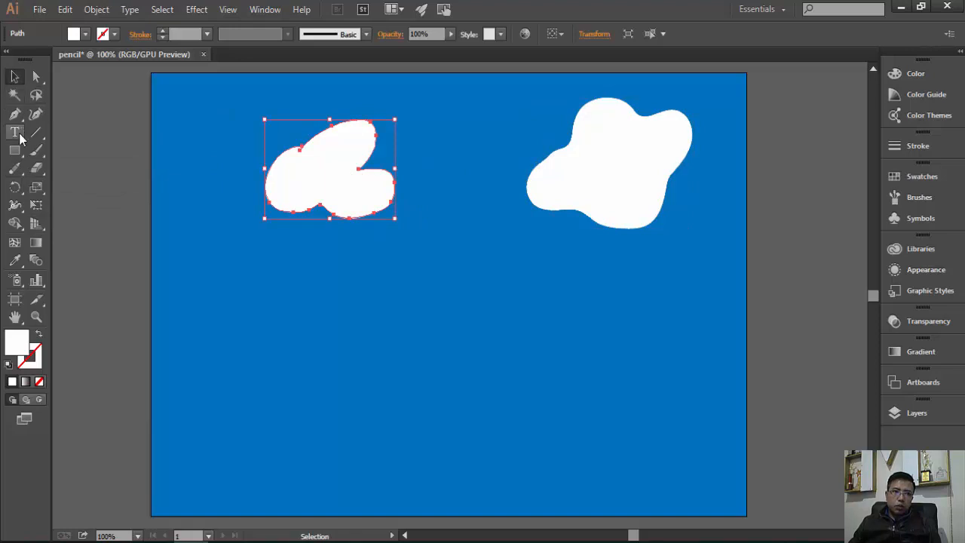
{"action": "left_click", "coordinate": [16, 171]}
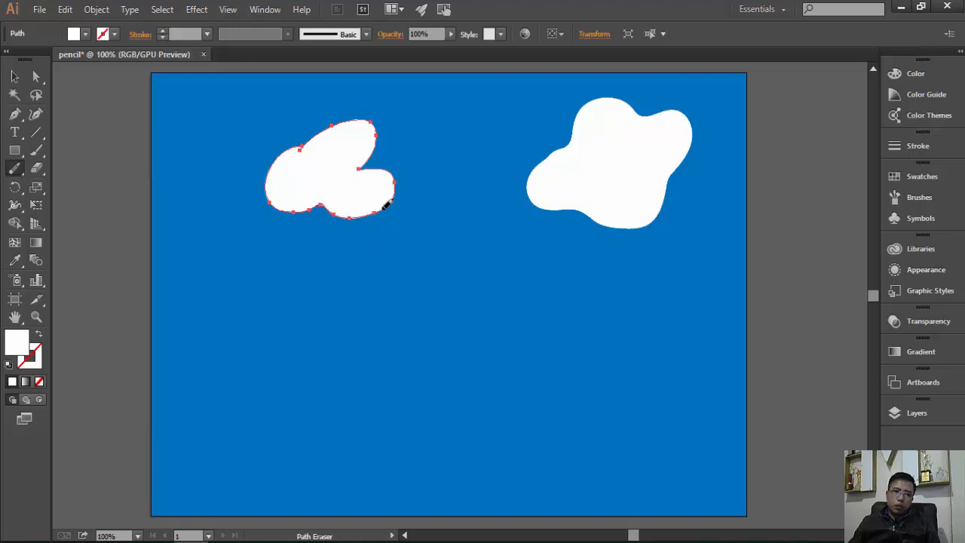
{"action": "mouse_move", "coordinate": [394, 179]}
{"action": "left_mouse_down"}
{"action": "mouse_move", "coordinate": [360, 166]}
{"action": "mouse_move", "coordinate": [375, 135]}
{"action": "mouse_move", "coordinate": [368, 117]}
{"action": "mouse_move", "coordinate": [303, 145]}
{"action": "left_mouse_up"}
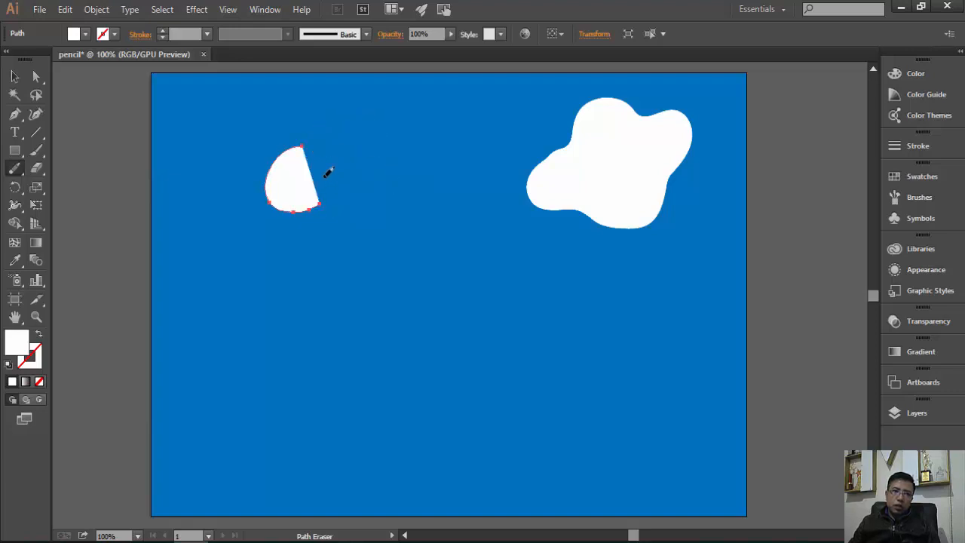
{"action": "mouse_move", "coordinate": [300, 141]}
{"action": "left_mouse_down"}
{"action": "mouse_move", "coordinate": [270, 172]}
{"action": "mouse_move", "coordinate": [273, 205]}
{"action": "mouse_move", "coordinate": [330, 198]}
{"action": "left_mouse_up"}
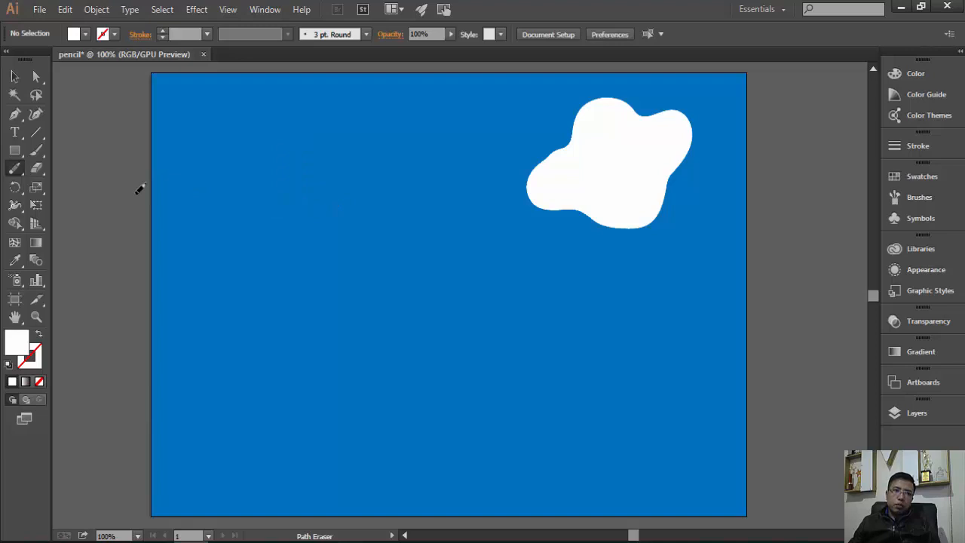
Step: Draw four open, overlapping arcs in a cloud shape with the Pencil tool in the artboard's upper-left area, with a 2 pt black stroke
{"action": "left_click", "coordinate": [18, 174]}
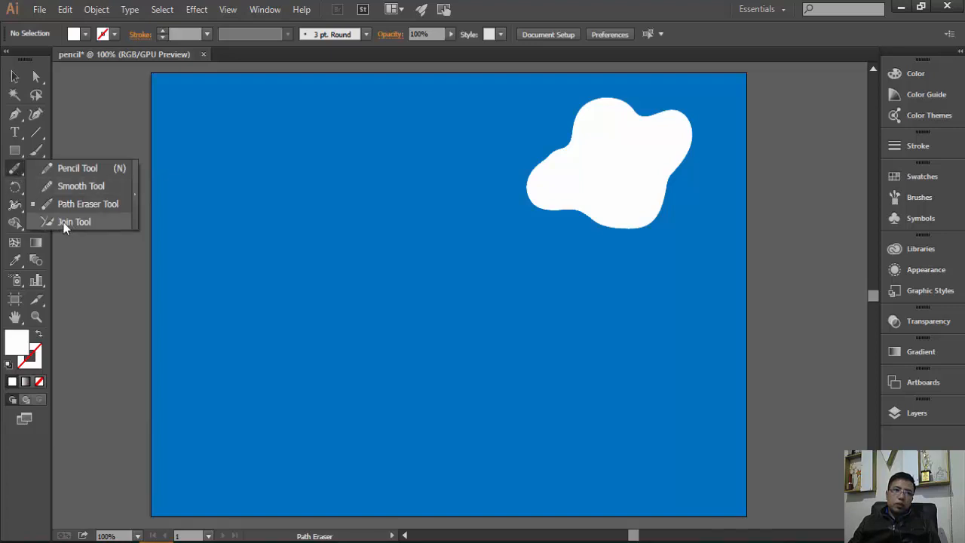
{"action": "left_click", "coordinate": [74, 168]}
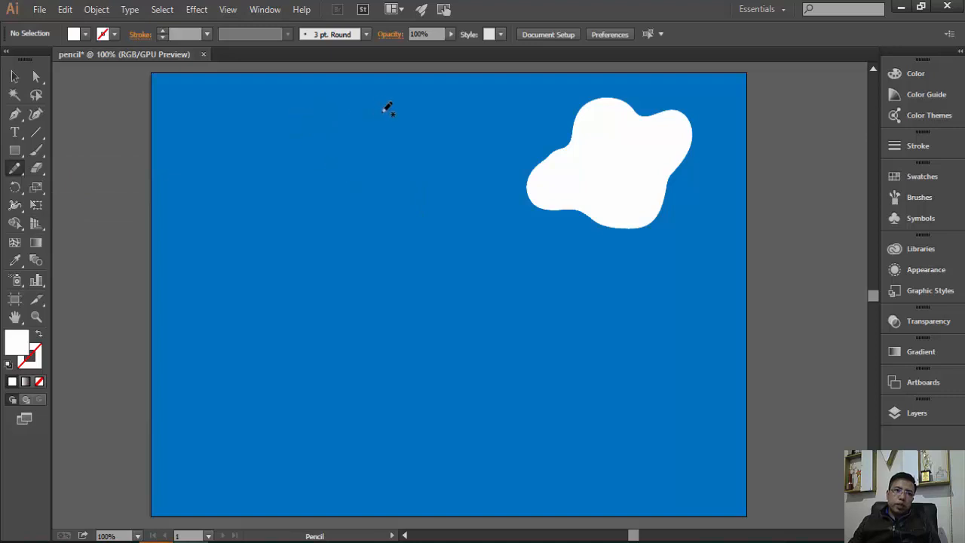
{"action": "mouse_move", "coordinate": [388, 108]}
{"action": "left_mouse_down"}
{"action": "mouse_move", "coordinate": [408, 138]}
{"action": "mouse_move", "coordinate": [386, 177]}
{"action": "mouse_move", "coordinate": [361, 189]}
{"action": "left_mouse_up"}
{"action": "left_click", "coordinate": [85, 34]}
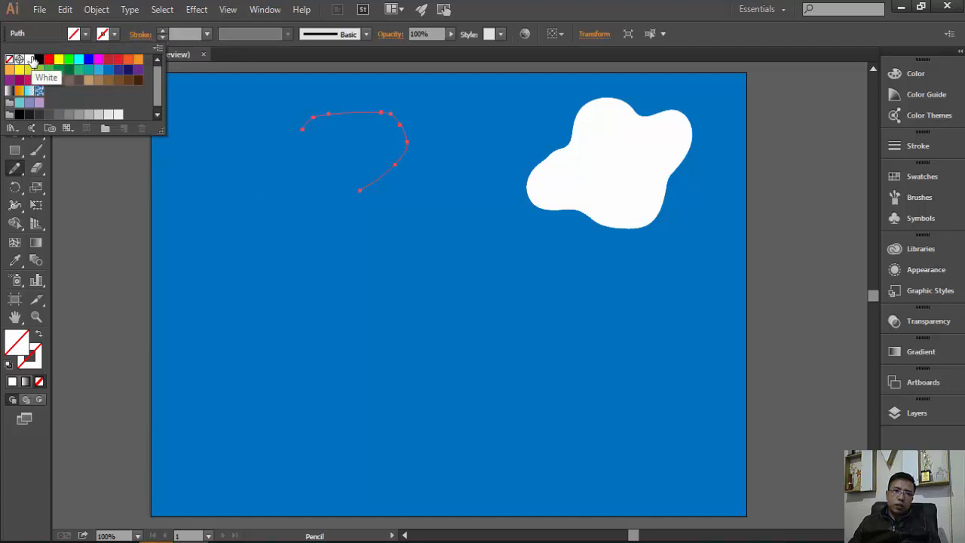
{"action": "left_click", "coordinate": [39, 59]}
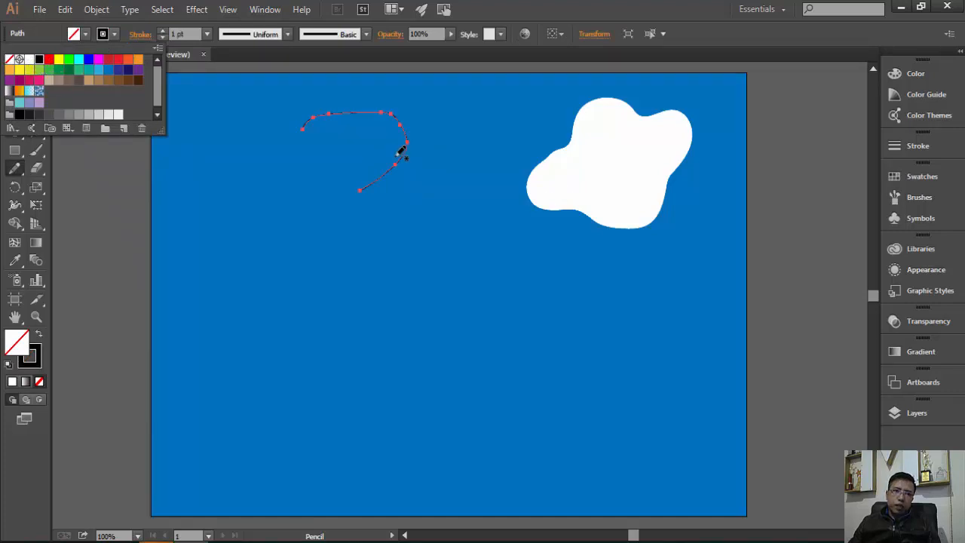
{"action": "left_click", "coordinate": [163, 31]}
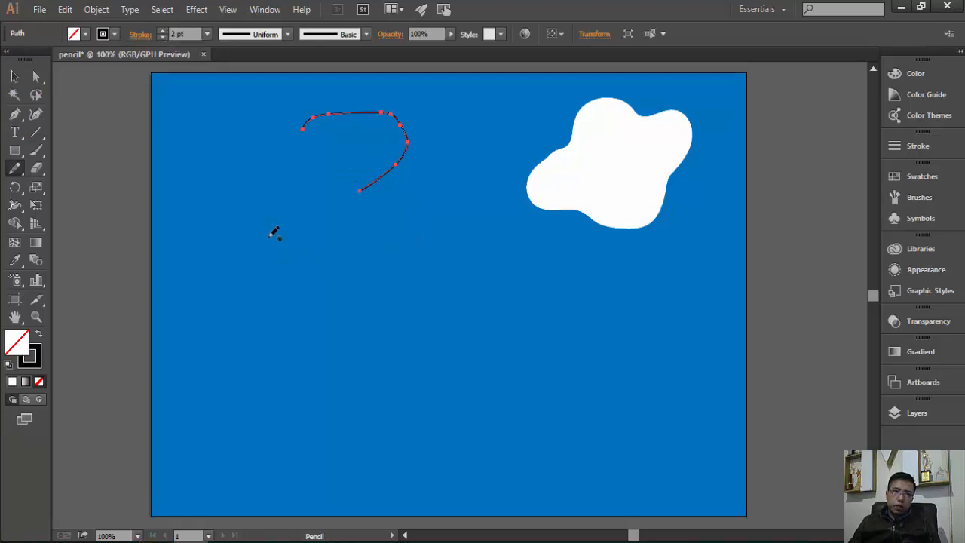
{"action": "mouse_move", "coordinate": [304, 213]}
{"action": "left_mouse_down"}
{"action": "mouse_move", "coordinate": [262, 243]}
{"action": "mouse_move", "coordinate": [210, 225]}
{"action": "mouse_move", "coordinate": [196, 167]}
{"action": "mouse_move", "coordinate": [225, 149]}
{"action": "mouse_move", "coordinate": [269, 150]}
{"action": "left_mouse_up"}
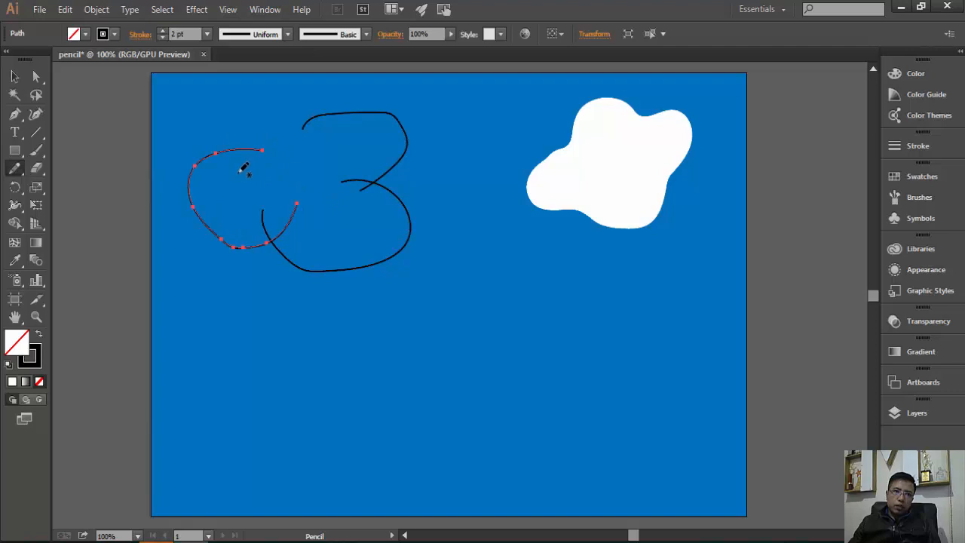
{"action": "mouse_move", "coordinate": [257, 115]}
{"action": "left_mouse_down"}
{"action": "mouse_move", "coordinate": [290, 106]}
{"action": "mouse_move", "coordinate": [325, 124]}
{"action": "left_mouse_up"}
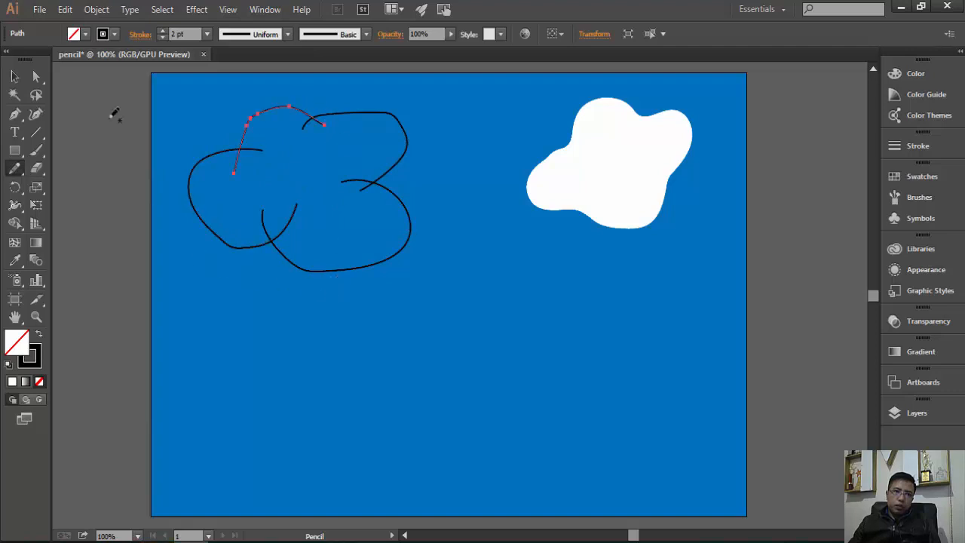
Step: Select the lower, upper and left arcs individually to check whether they are separate paths
{"action": "left_click", "coordinate": [16, 79]}
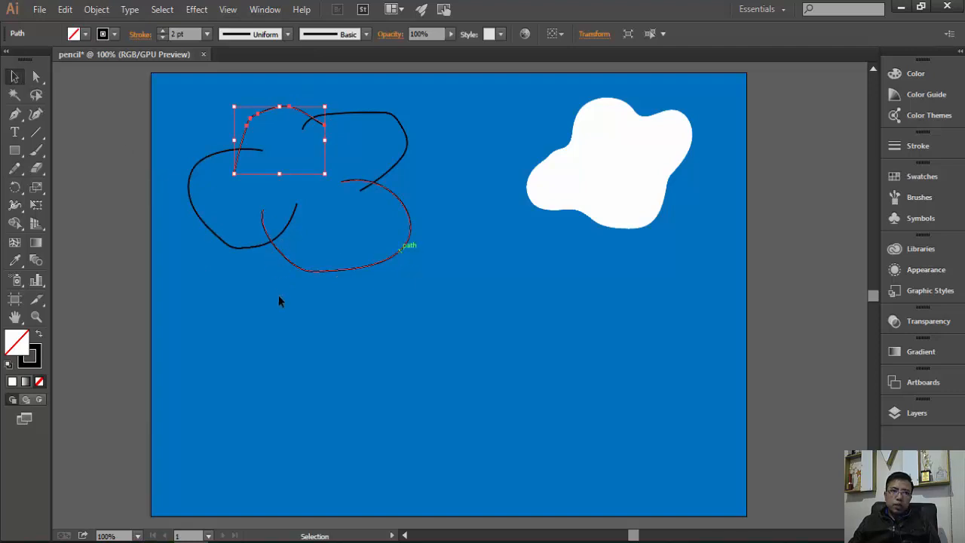
{"action": "left_click", "coordinate": [289, 273]}
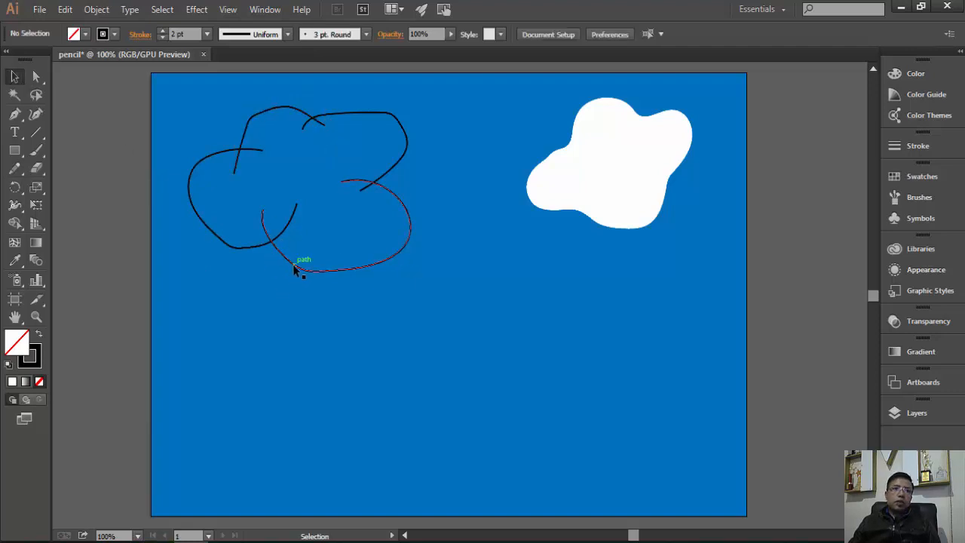
{"action": "left_click", "coordinate": [295, 267]}
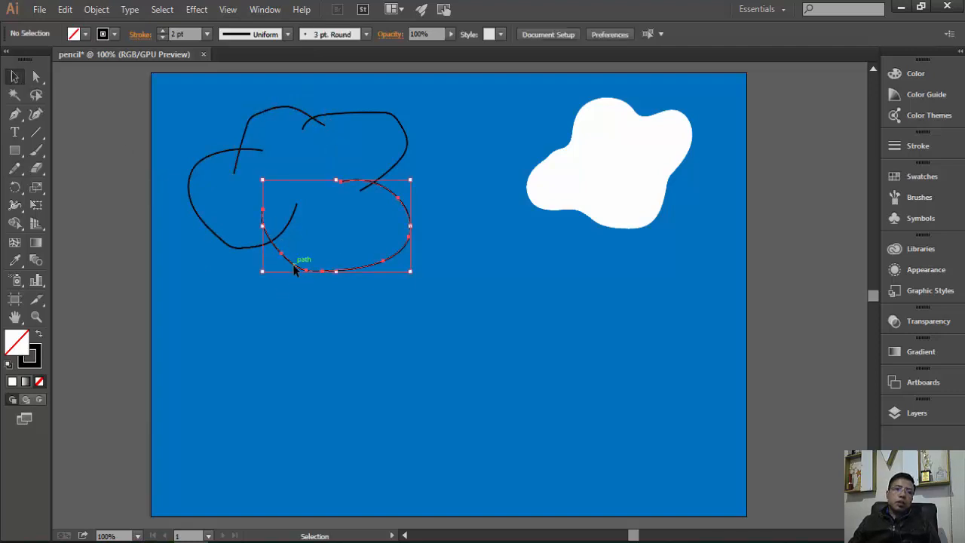
{"action": "left_click", "coordinate": [365, 237]}
{"action": "left_click", "coordinate": [254, 116]}
{"action": "left_click", "coordinate": [199, 162]}
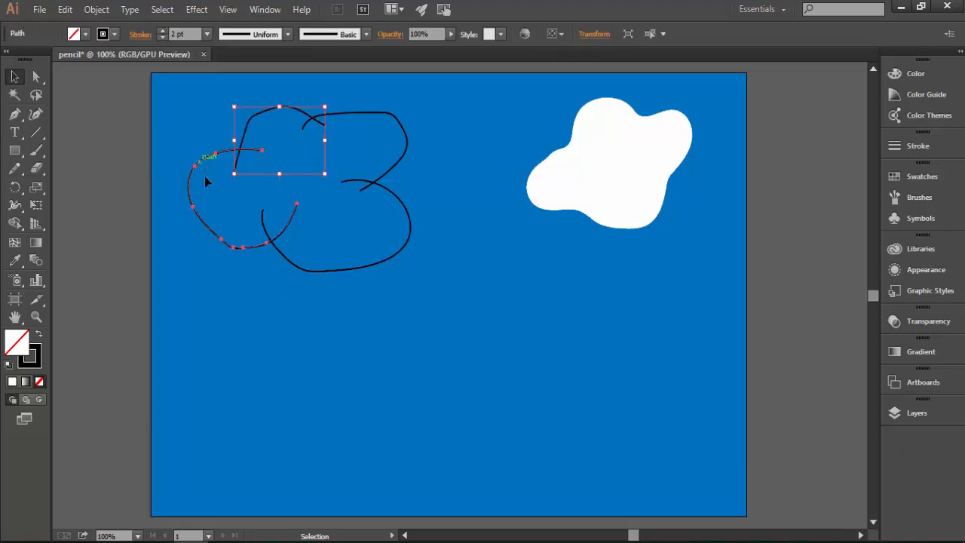
{"action": "left_click", "coordinate": [301, 338]}
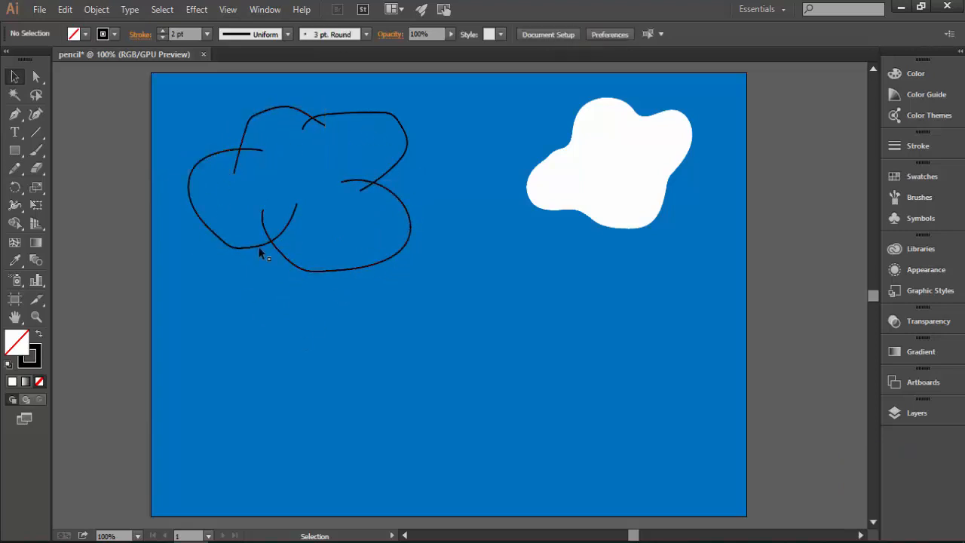
Step: Try to join the crossing end anchors of the left and upper arcs with the Join path command, and undo it
{"action": "left_click", "coordinate": [35, 76]}
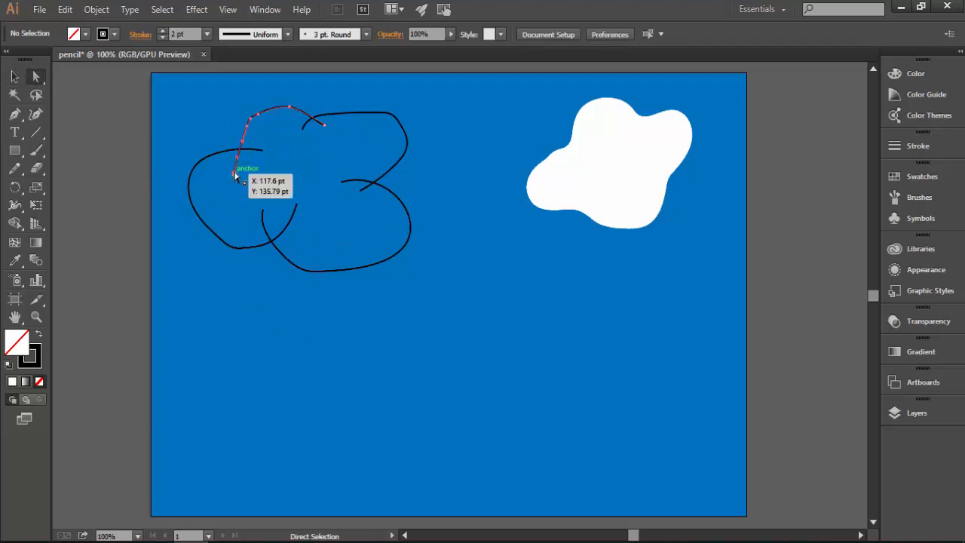
{"action": "left_click", "coordinate": [235, 173]}
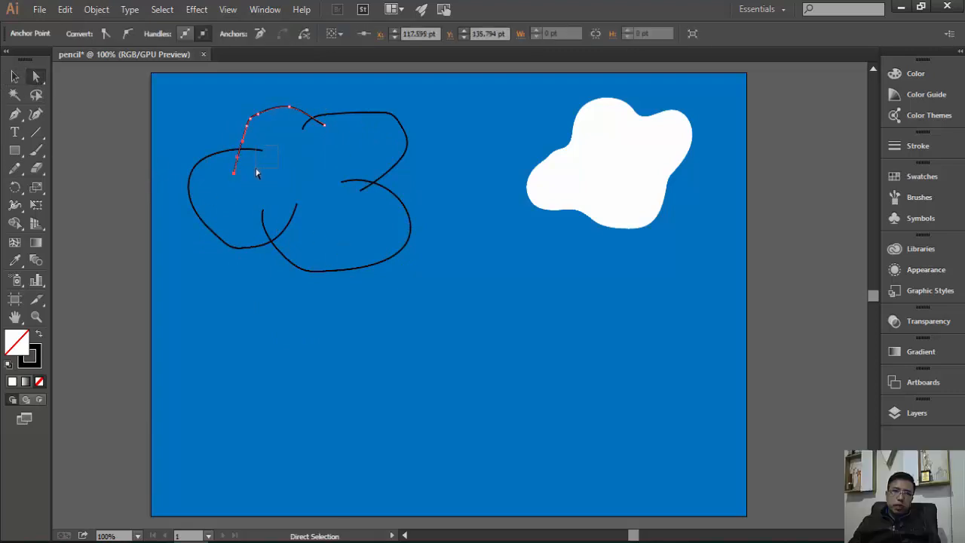
{"action": "left_click", "coordinate": [262, 152]}
{"action": "left_click_drag", "start_coordinate": [280, 153], "coordinate": [231, 190]}
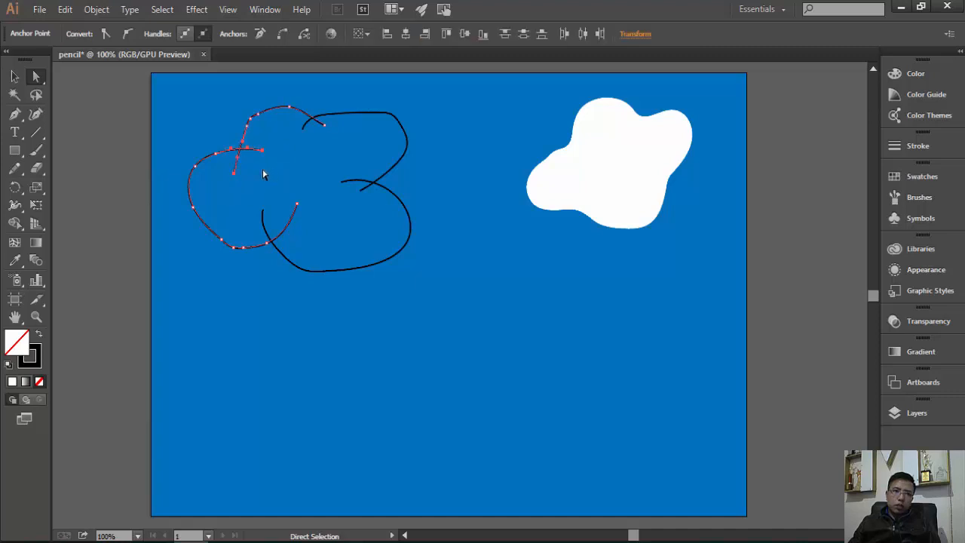
{"action": "left_click", "coordinate": [96, 9]}
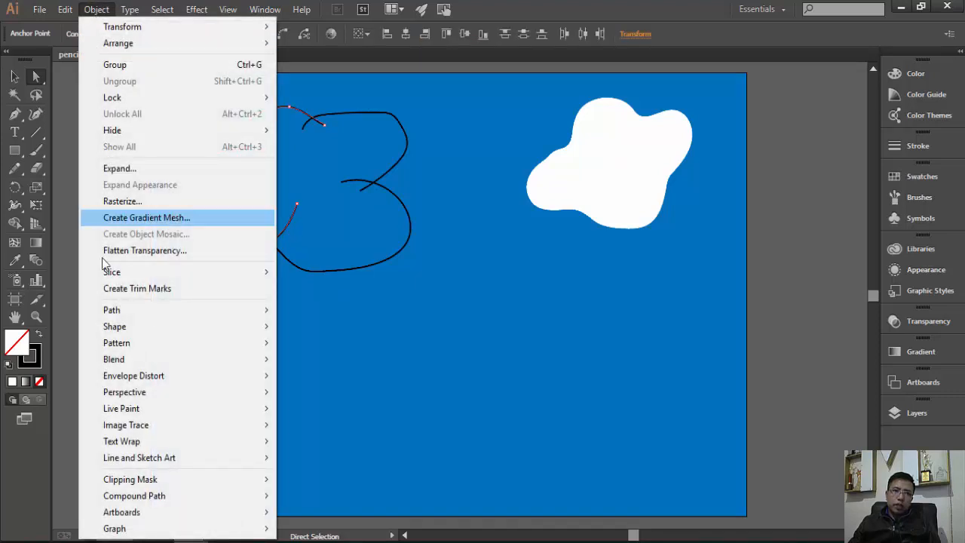
{"action": "mouse_move", "coordinate": [111, 310]}
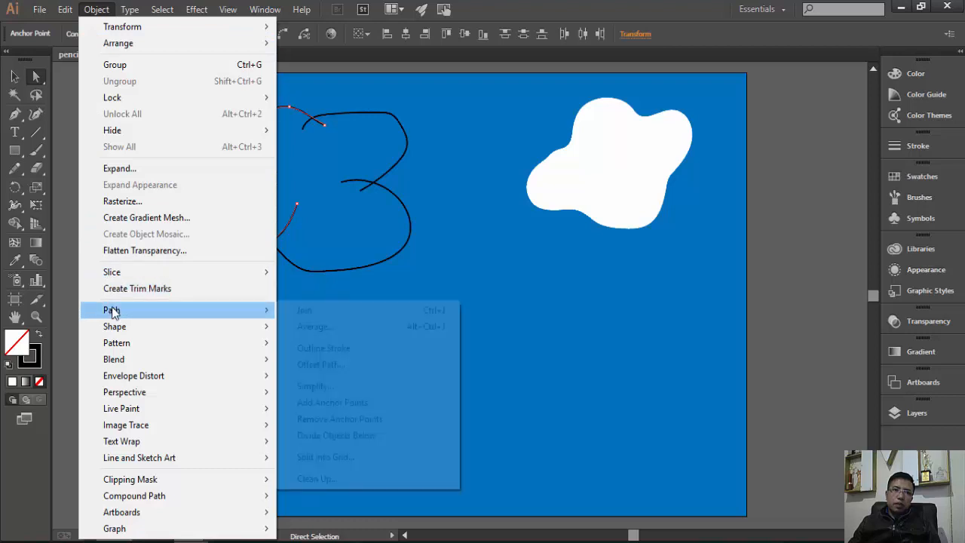
{"action": "left_click", "coordinate": [340, 310]}
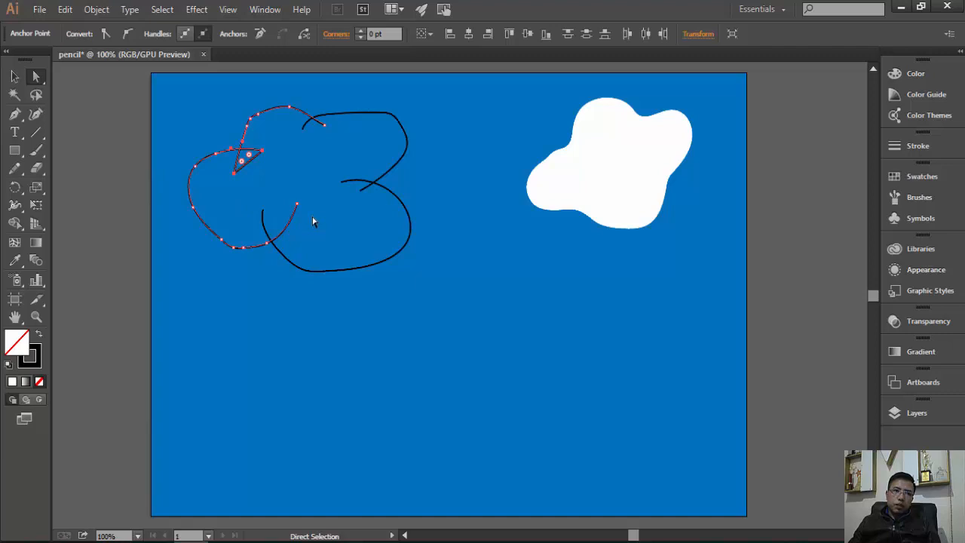
{"action": "key", "text": "ctrl+z"}
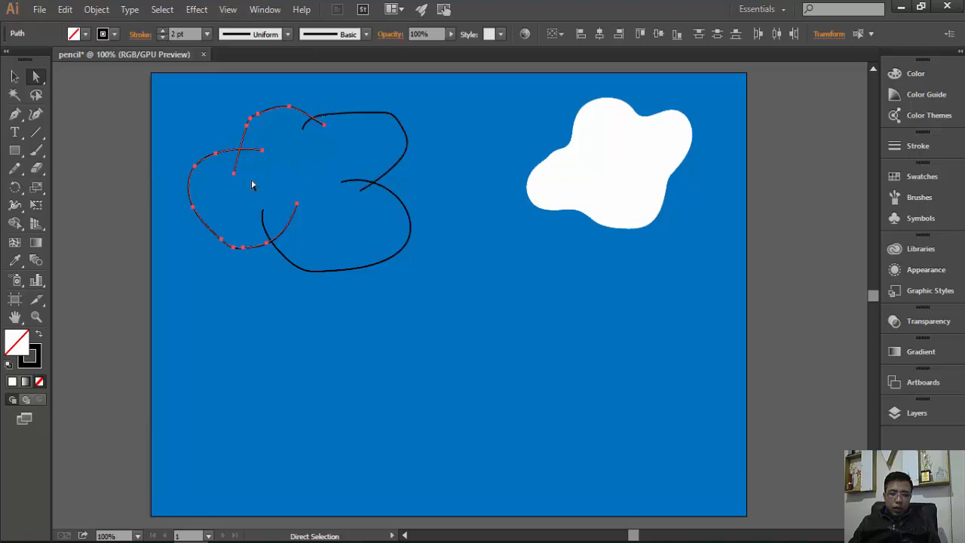
{"action": "left_click", "coordinate": [209, 123]}
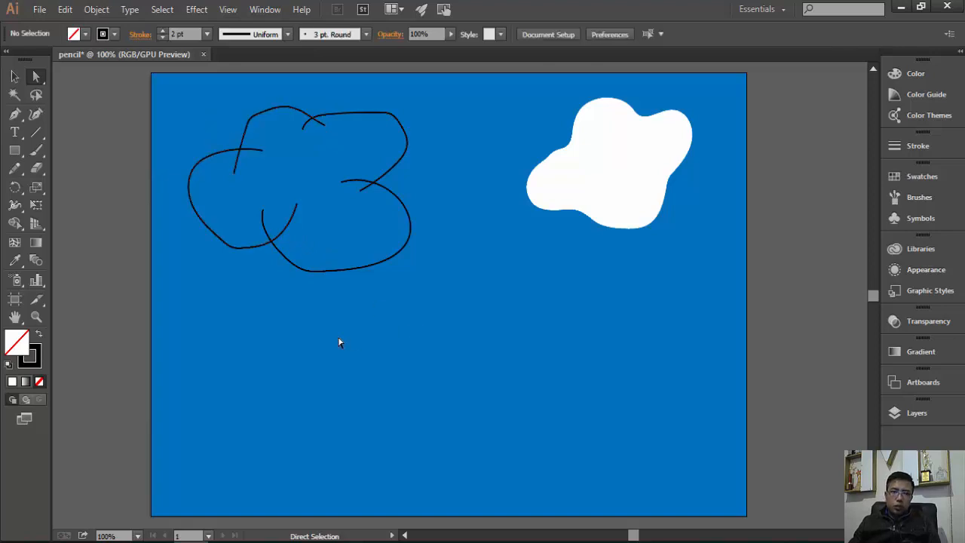
Step: Merge the four arcs into one cloud outline with the Join tool, trimming the overlapping ends at each crossing
{"action": "left_click_drag", "start_coordinate": [17, 174], "coordinate": [72, 221]}
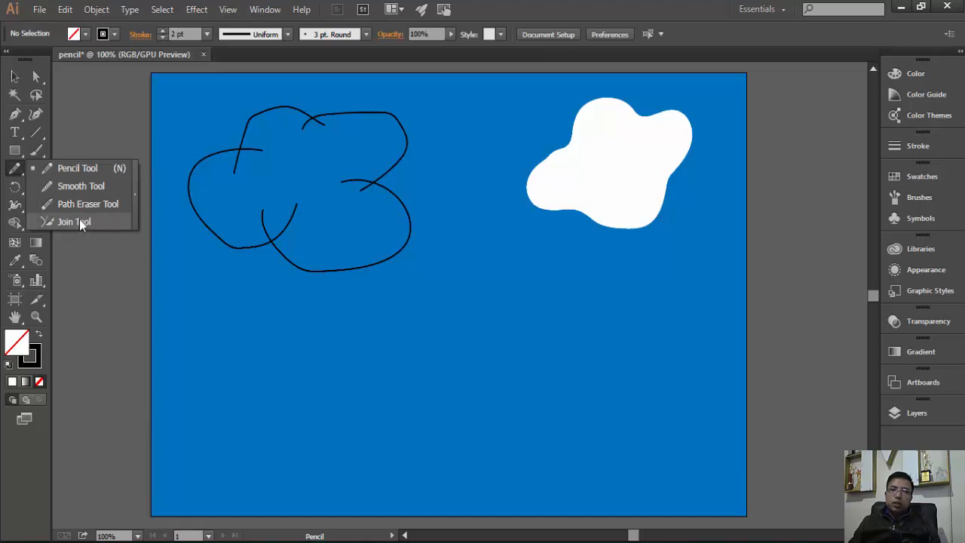
{"action": "left_click", "coordinate": [79, 221]}
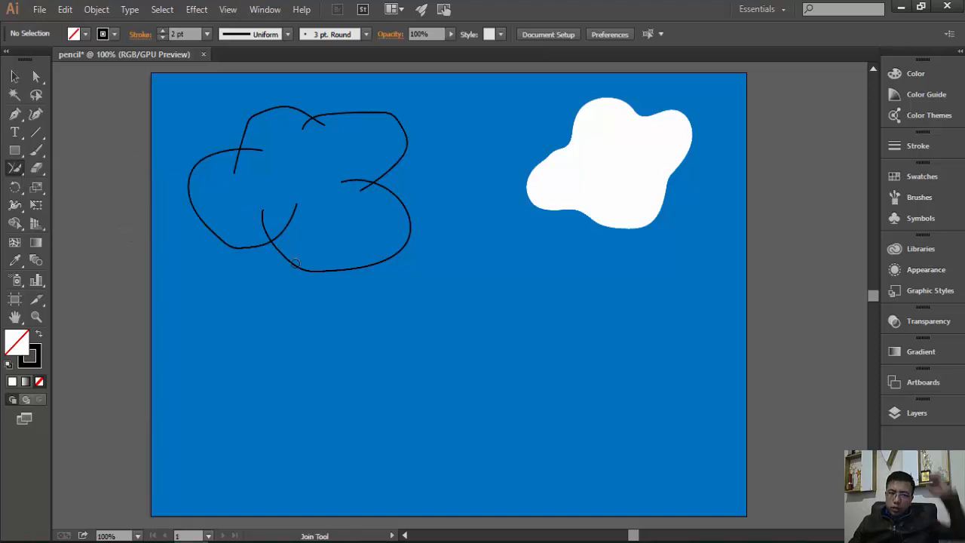
{"action": "left_click_drag", "start_coordinate": [319, 235], "coordinate": [260, 223]}
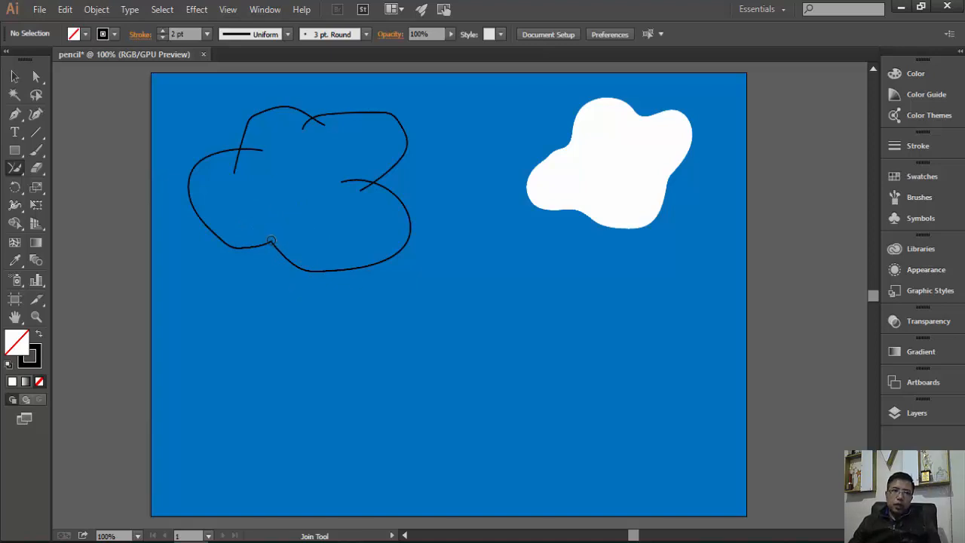
{"action": "mouse_move", "coordinate": [349, 165]}
{"action": "left_mouse_down"}
{"action": "mouse_move", "coordinate": [379, 225]}
{"action": "mouse_move", "coordinate": [369, 231]}
{"action": "left_mouse_up"}
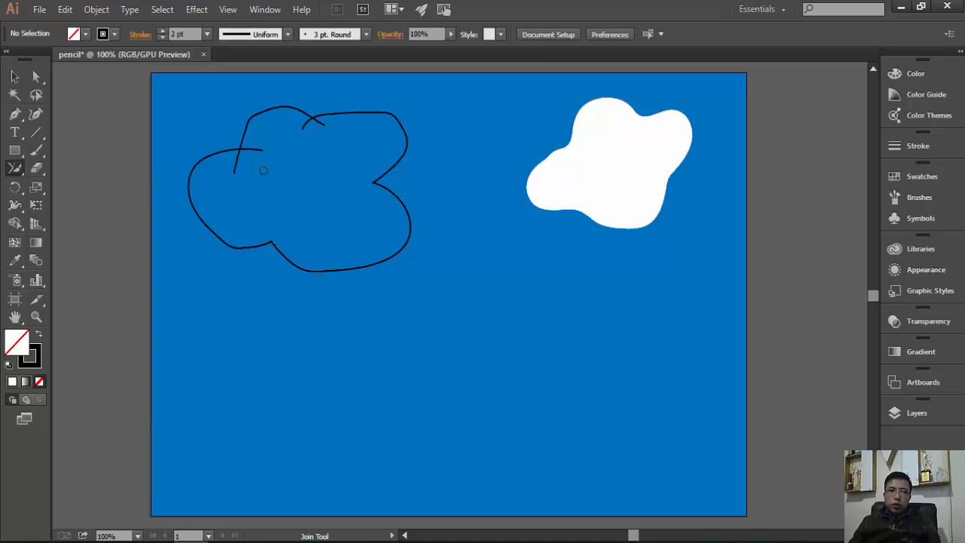
{"action": "mouse_move", "coordinate": [337, 128]}
{"action": "left_mouse_down"}
{"action": "mouse_move", "coordinate": [300, 127]}
{"action": "mouse_move", "coordinate": [231, 173]}
{"action": "left_mouse_up"}
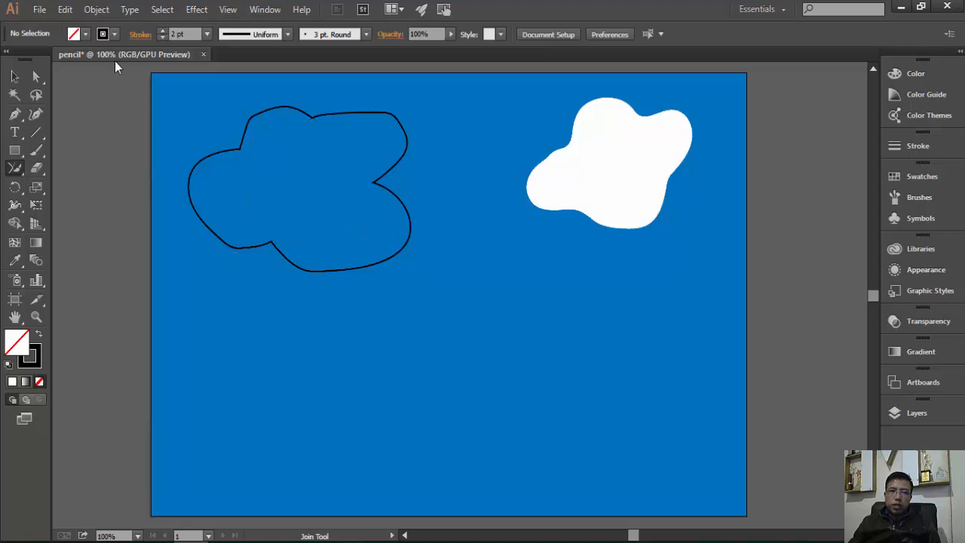
{"action": "left_click", "coordinate": [16, 76]}
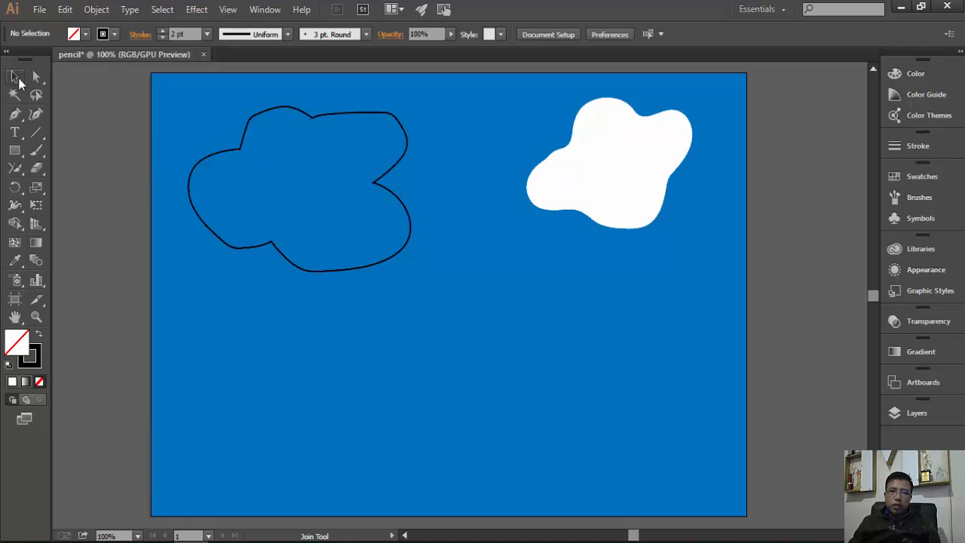
Step: Fill the merged cloud outline in the upper-left area with white and remove its stroke
{"action": "left_click", "coordinate": [238, 146]}
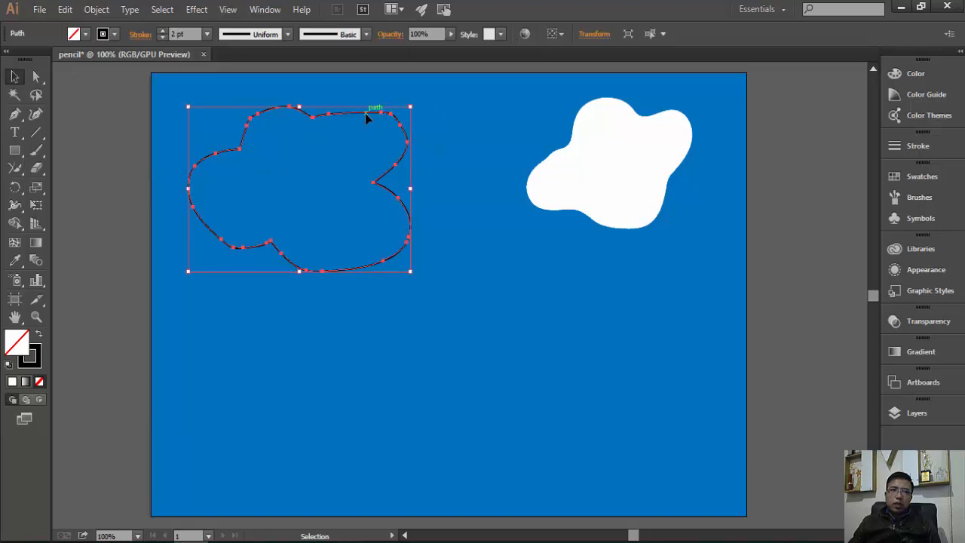
{"action": "mouse_move", "coordinate": [371, 112]}
{"action": "left_mouse_down"}
{"action": "mouse_move", "coordinate": [348, 188]}
{"action": "mouse_move", "coordinate": [390, 123]}
{"action": "mouse_move", "coordinate": [369, 114]}
{"action": "left_mouse_up"}
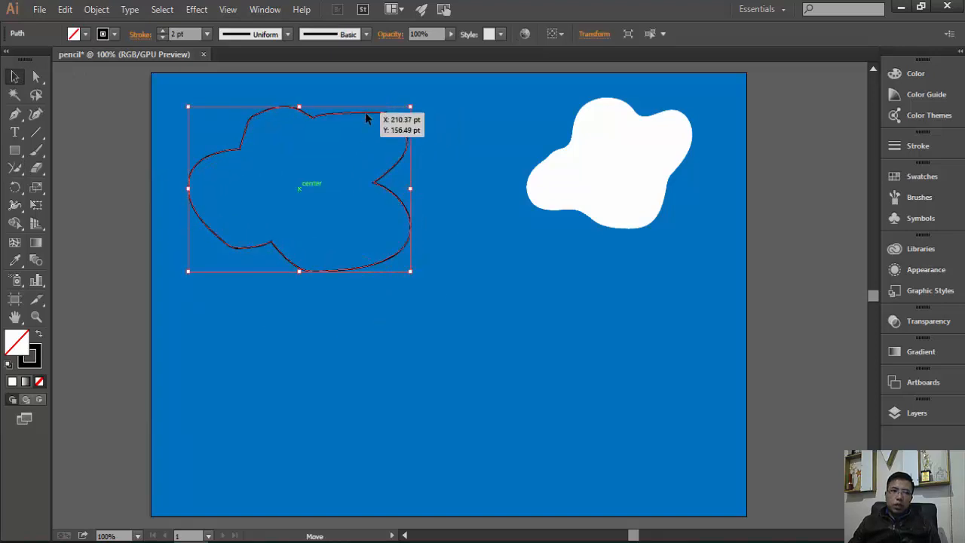
{"action": "left_click", "coordinate": [85, 34]}
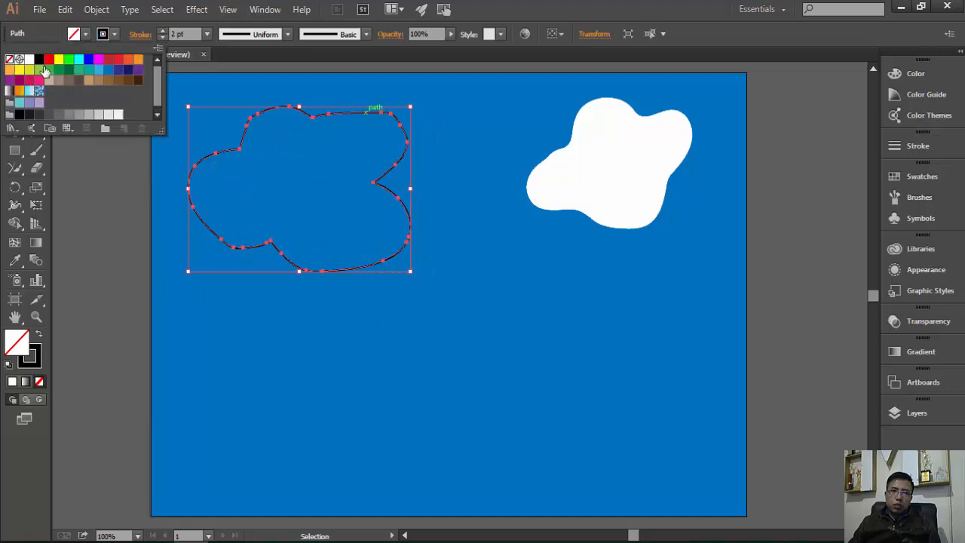
{"action": "left_click", "coordinate": [28, 59]}
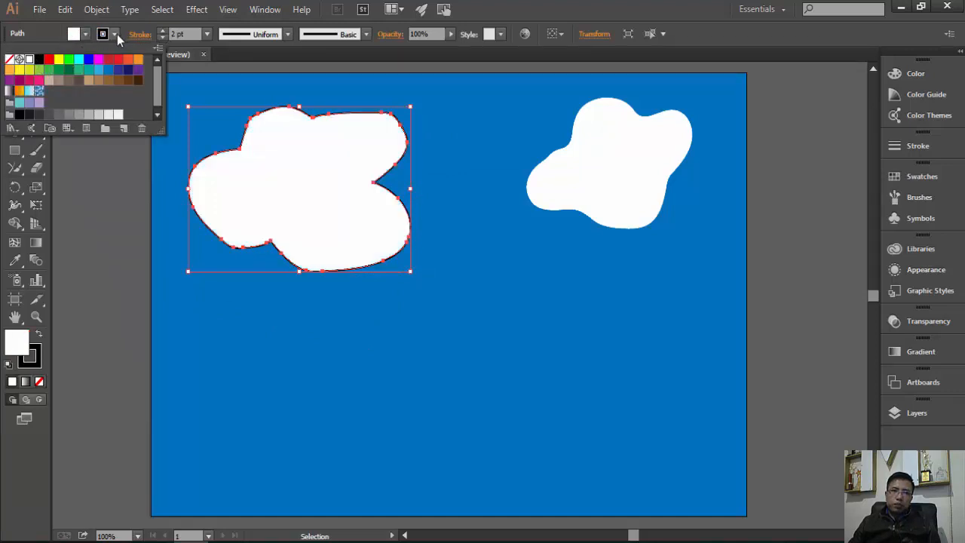
{"action": "left_click", "coordinate": [115, 34]}
{"action": "left_click", "coordinate": [114, 34]}
{"action": "left_click", "coordinate": [10, 59]}
{"action": "left_click", "coordinate": [225, 285]}
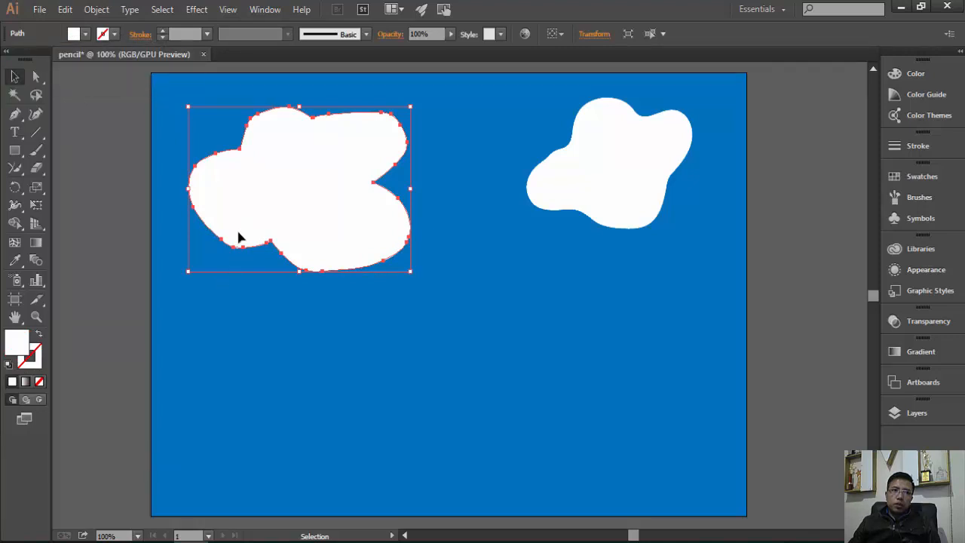
Step: Even out the corners and curves of the upper-left cloud's outline with the Smooth tool
{"action": "left_click", "coordinate": [15, 168]}
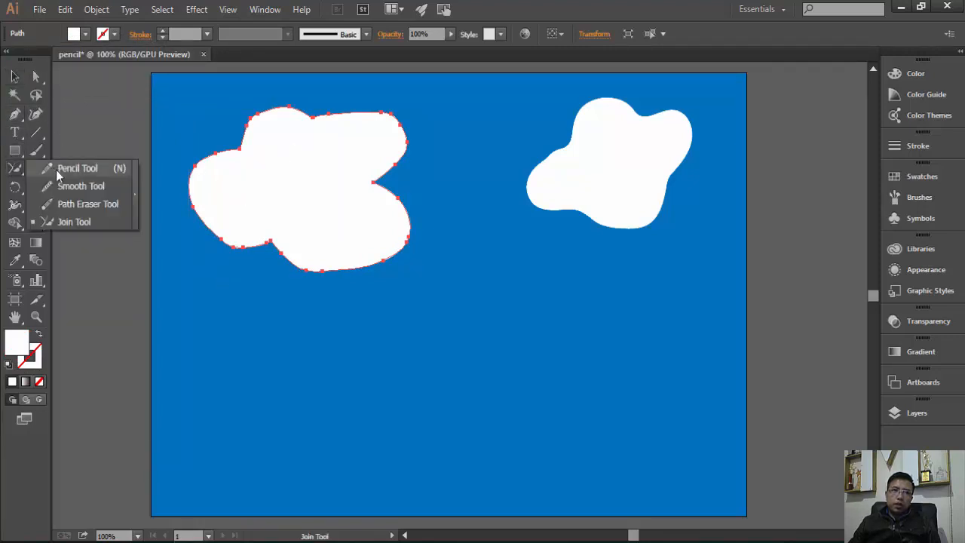
{"action": "left_click", "coordinate": [69, 188]}
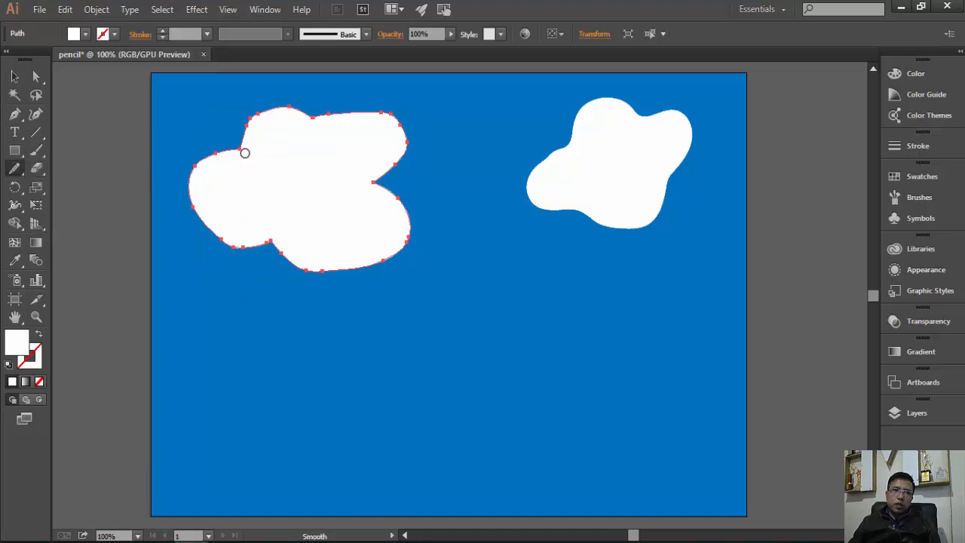
{"action": "mouse_move", "coordinate": [244, 150]}
{"action": "left_mouse_down"}
{"action": "mouse_move", "coordinate": [265, 113]}
{"action": "mouse_move", "coordinate": [331, 122]}
{"action": "mouse_move", "coordinate": [387, 112]}
{"action": "mouse_move", "coordinate": [407, 156]}
{"action": "mouse_move", "coordinate": [377, 185]}
{"action": "left_mouse_up"}
{"action": "mouse_move", "coordinate": [358, 263]}
{"action": "left_mouse_down"}
{"action": "mouse_move", "coordinate": [191, 183]}
{"action": "mouse_move", "coordinate": [200, 173]}
{"action": "mouse_move", "coordinate": [204, 228]}
{"action": "mouse_move", "coordinate": [223, 234]}
{"action": "mouse_move", "coordinate": [204, 177]}
{"action": "mouse_move", "coordinate": [257, 132]}
{"action": "left_mouse_up"}
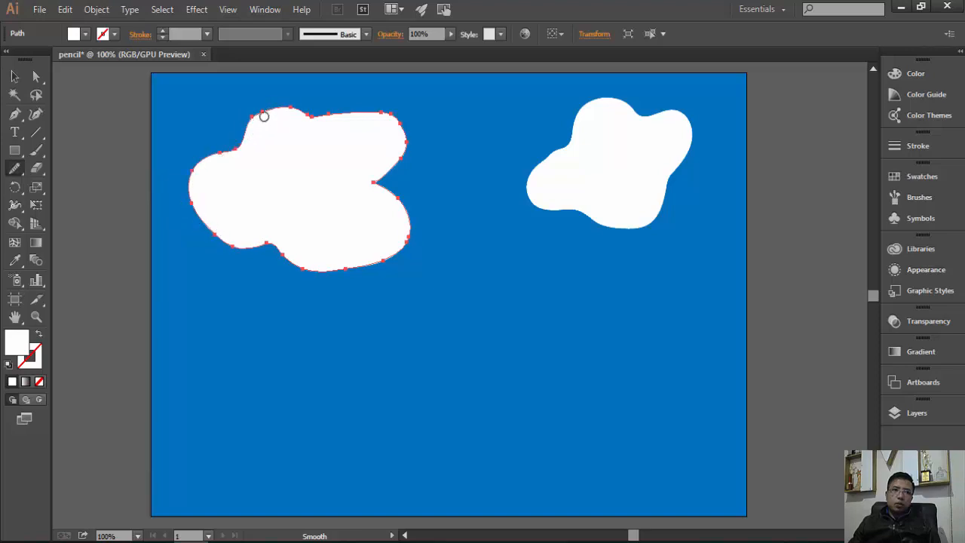
{"action": "mouse_move", "coordinate": [260, 117]}
{"action": "left_mouse_down"}
{"action": "mouse_move", "coordinate": [388, 113]}
{"action": "mouse_move", "coordinate": [403, 127]}
{"action": "mouse_move", "coordinate": [402, 151]}
{"action": "mouse_move", "coordinate": [389, 205]}
{"action": "left_mouse_up"}
{"action": "left_click_drag", "start_coordinate": [366, 249], "coordinate": [359, 279]}
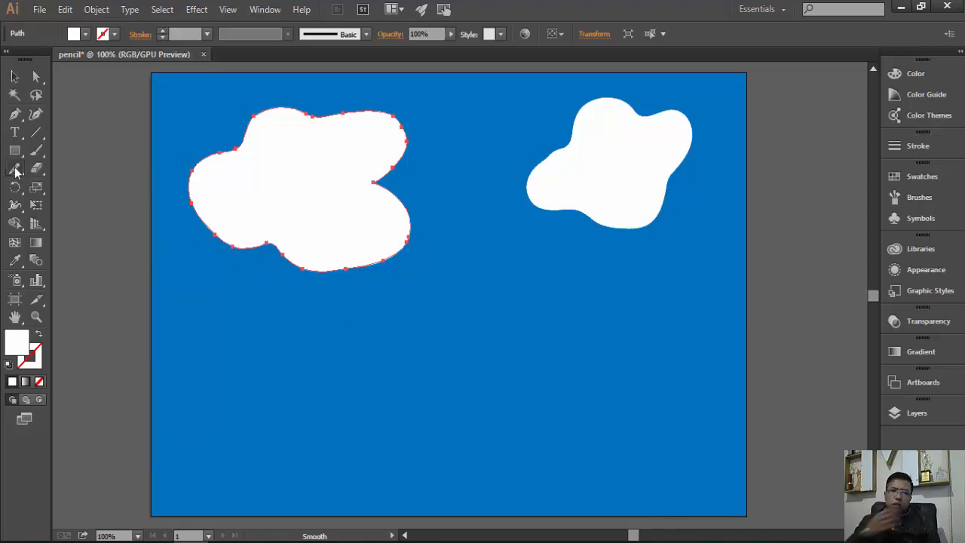
{"action": "left_click_drag", "start_coordinate": [15, 169], "coordinate": [50, 167]}
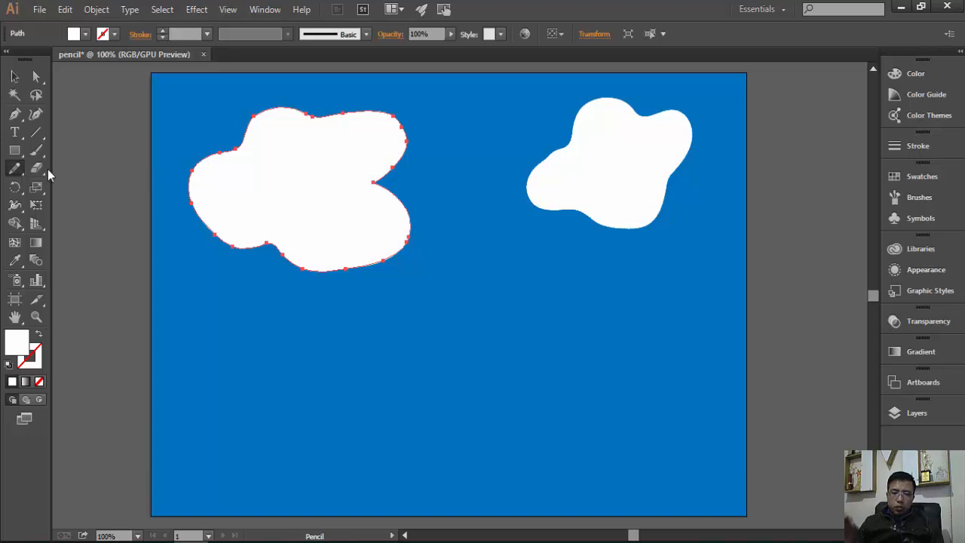
{"action": "left_click", "coordinate": [14, 150]}
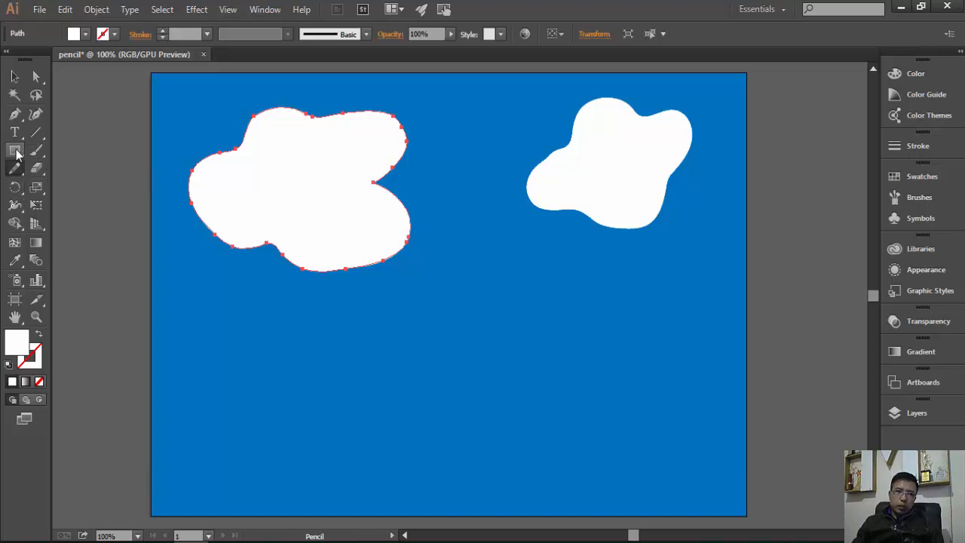
{"action": "left_click_drag", "start_coordinate": [151, 378], "coordinate": [747, 516]}
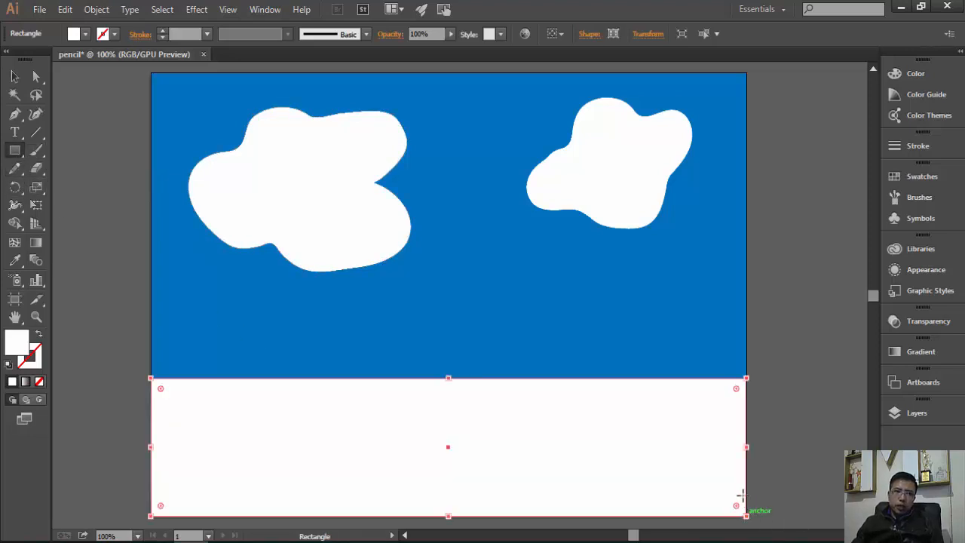
{"action": "key", "text": "ctrl+z"}
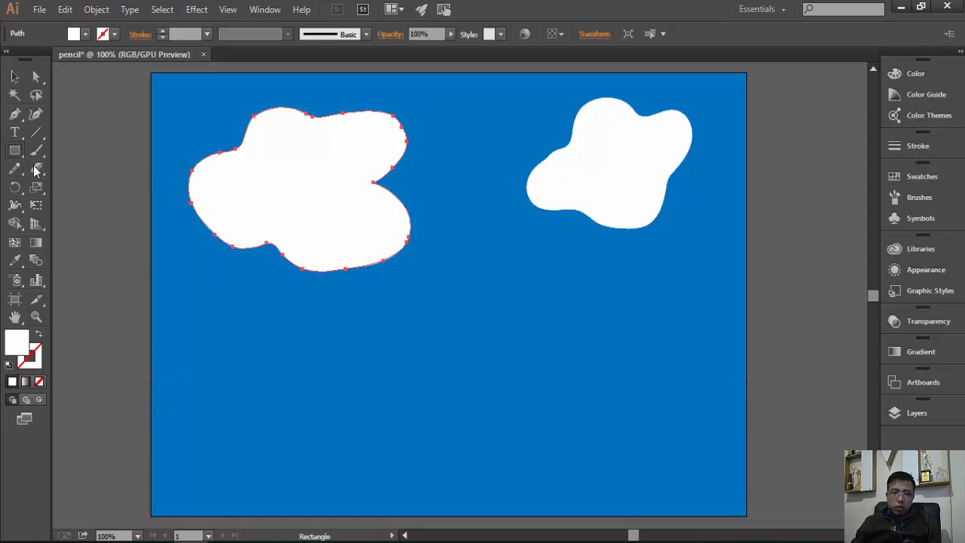
{"action": "left_click", "coordinate": [16, 147]}
{"action": "double_click", "coordinate": [16, 147]}
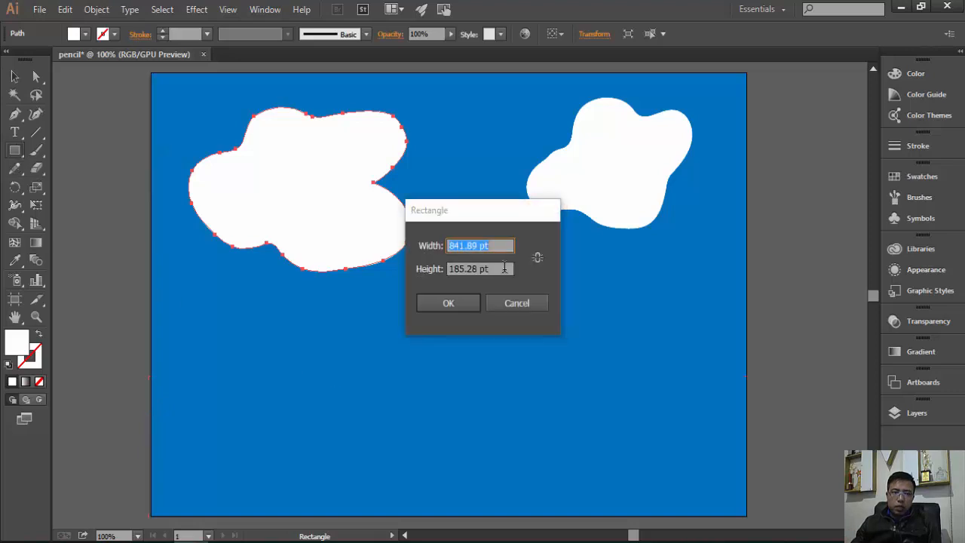
{"action": "left_click", "coordinate": [515, 303]}
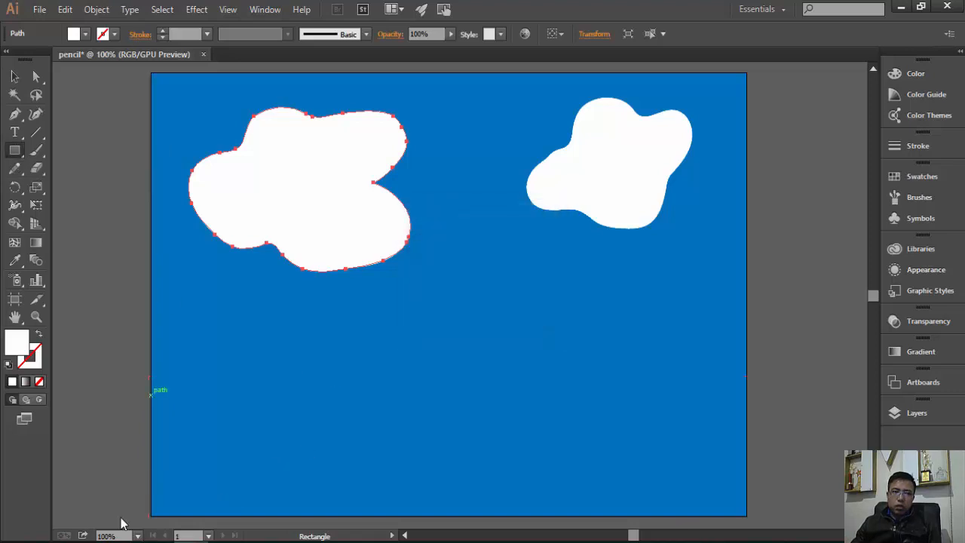
Step: Draw a rectangle across the artboard's full width along its lower edge and fill it with brown
{"action": "left_click_drag", "start_coordinate": [151, 388], "coordinate": [746, 516]}
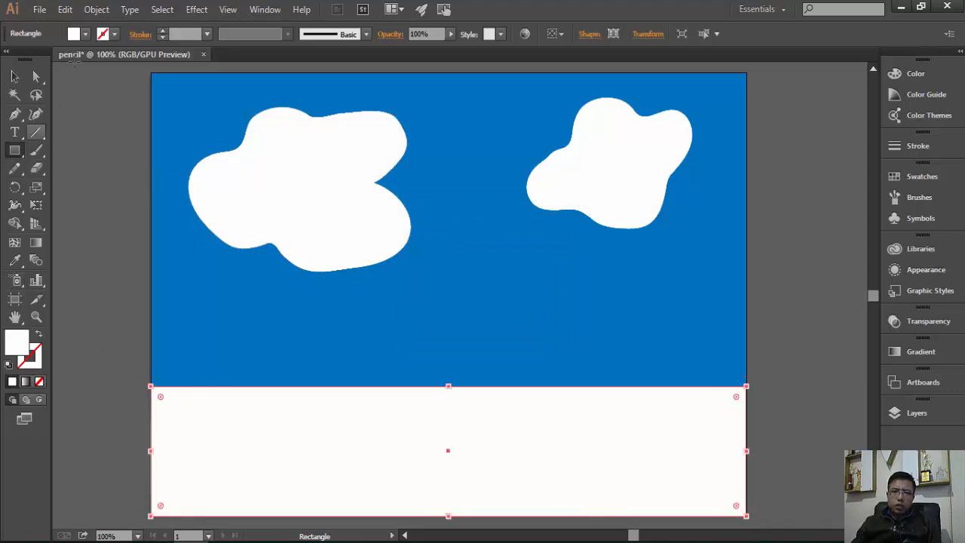
{"action": "left_click", "coordinate": [73, 35]}
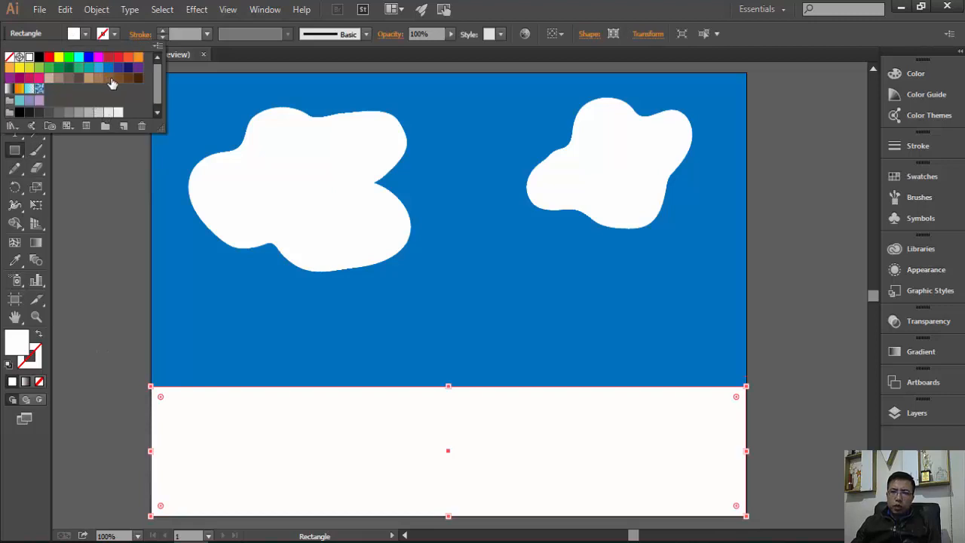
{"action": "left_click", "coordinate": [108, 78]}
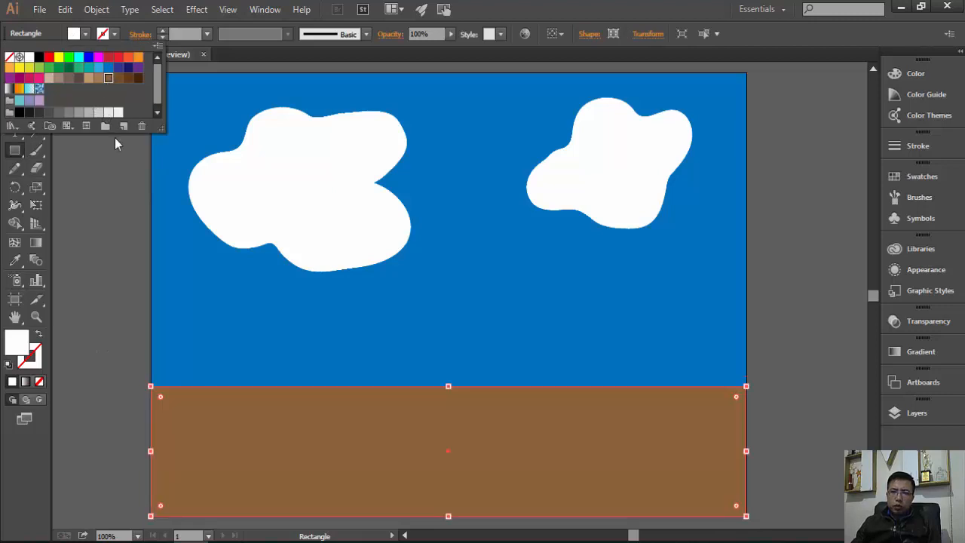
{"action": "left_click", "coordinate": [87, 217]}
{"action": "left_click", "coordinate": [15, 78]}
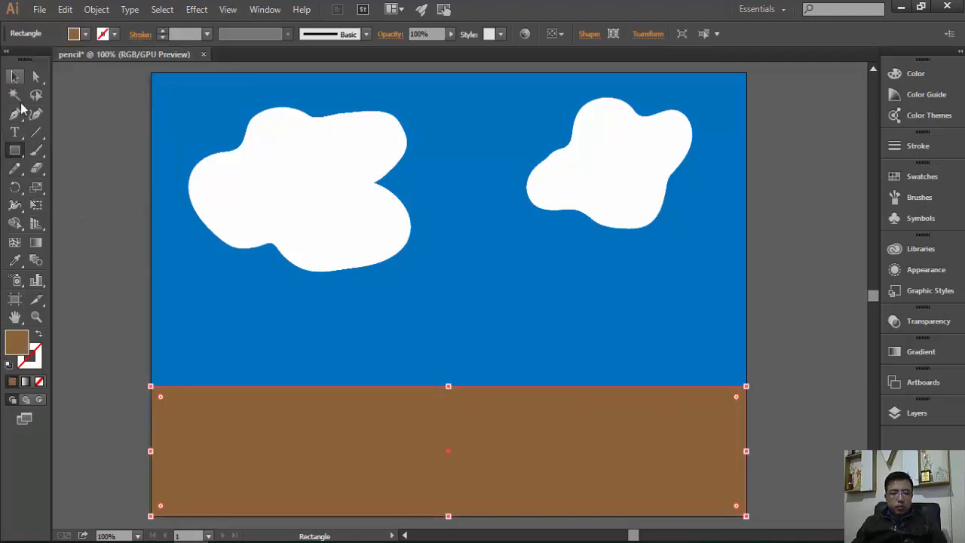
{"action": "left_click", "coordinate": [16, 170]}
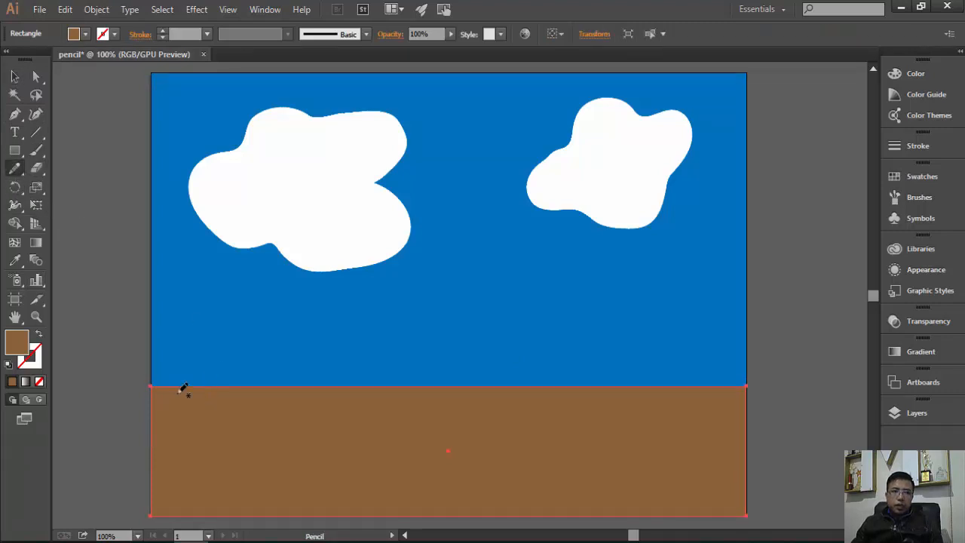
{"action": "mouse_move", "coordinate": [154, 382]}
{"action": "left_mouse_down"}
{"action": "mouse_move", "coordinate": [180, 402]}
{"action": "mouse_move", "coordinate": [309, 378]}
{"action": "mouse_move", "coordinate": [346, 390]}
{"action": "left_mouse_up"}
{"action": "left_click_drag", "start_coordinate": [515, 442], "coordinate": [741, 388]}
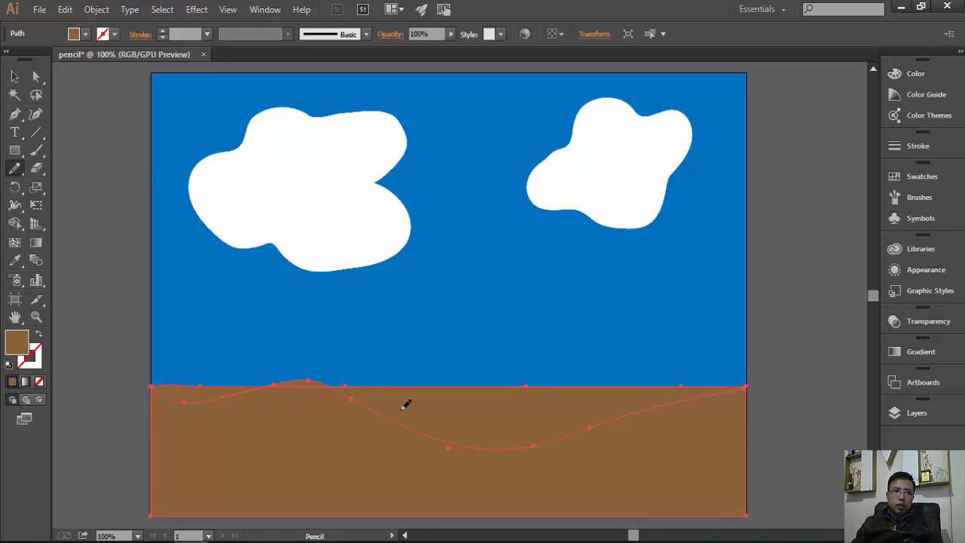
{"action": "mouse_move", "coordinate": [745, 386]}
{"action": "left_mouse_down"}
{"action": "mouse_move", "coordinate": [718, 457]}
{"action": "mouse_move", "coordinate": [643, 511]}
{"action": "left_mouse_up"}
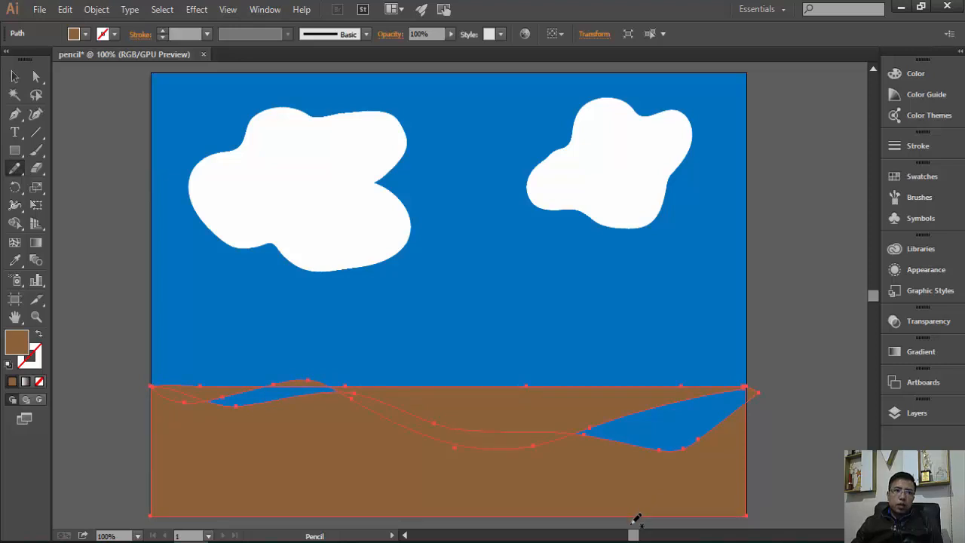
{"action": "key", "text": "ctrl+z"}
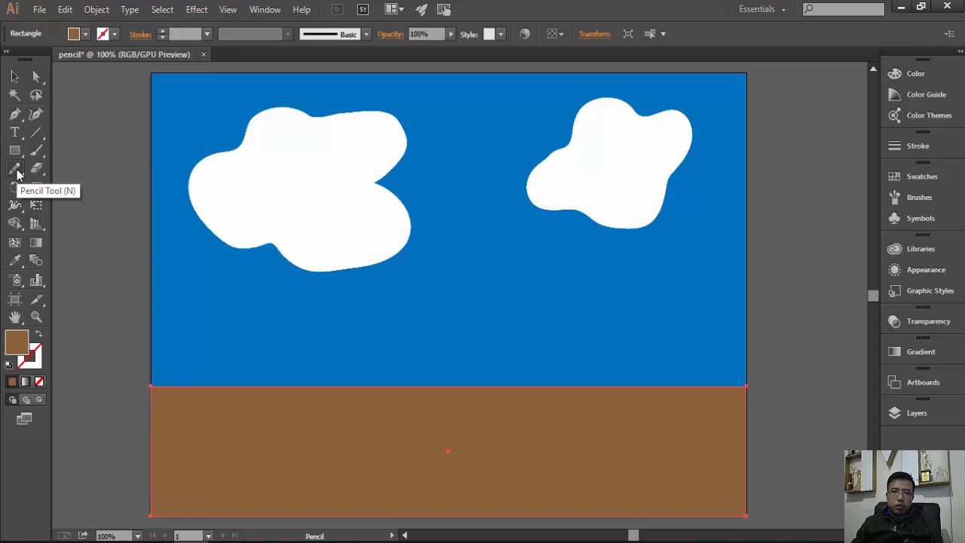
Step: Redraw the brown rectangle's upper edge as a wavy hill line with one continuous Pencil tool stroke, and deselect it
{"action": "left_click", "coordinate": [17, 171]}
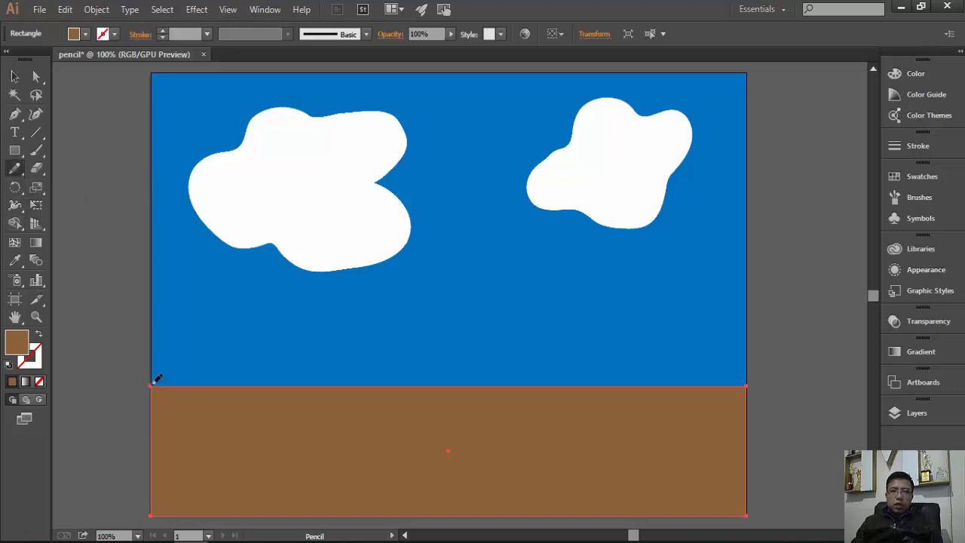
{"action": "mouse_move", "coordinate": [154, 381]}
{"action": "left_mouse_down"}
{"action": "mouse_move", "coordinate": [238, 422]}
{"action": "mouse_move", "coordinate": [298, 431]}
{"action": "mouse_move", "coordinate": [433, 396]}
{"action": "mouse_move", "coordinate": [503, 424]}
{"action": "mouse_move", "coordinate": [583, 435]}
{"action": "mouse_move", "coordinate": [691, 425]}
{"action": "mouse_move", "coordinate": [743, 398]}
{"action": "left_mouse_up"}
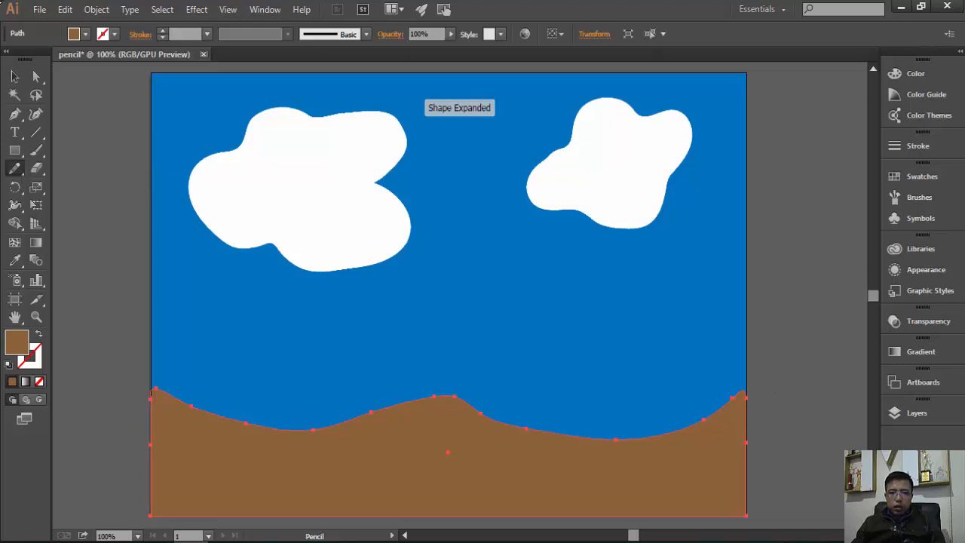
{"action": "left_click", "coordinate": [14, 76]}
{"action": "left_click", "coordinate": [347, 384]}
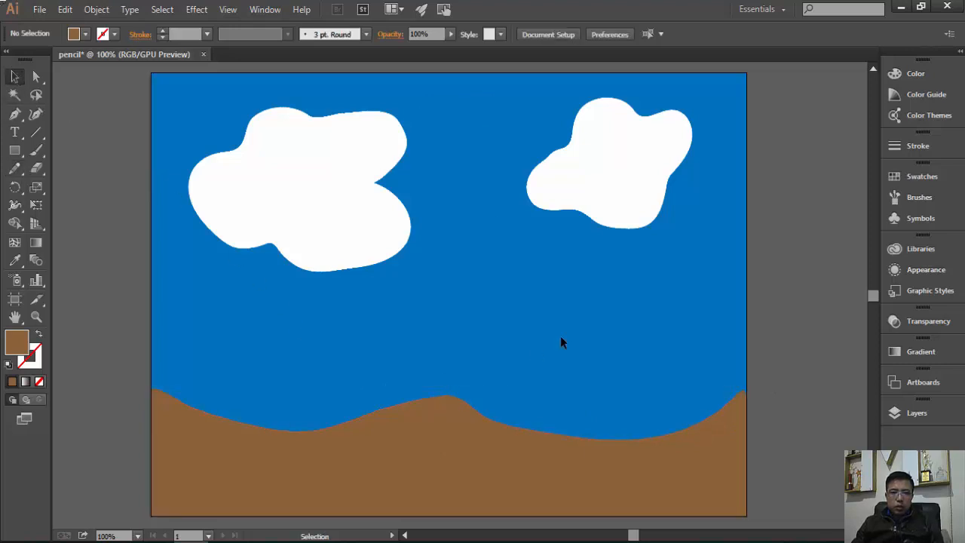
Step: Smooth the wavy upper edge of the brown ground from side to side with the Smooth tool, and deselect it
{"action": "left_click", "coordinate": [257, 451]}
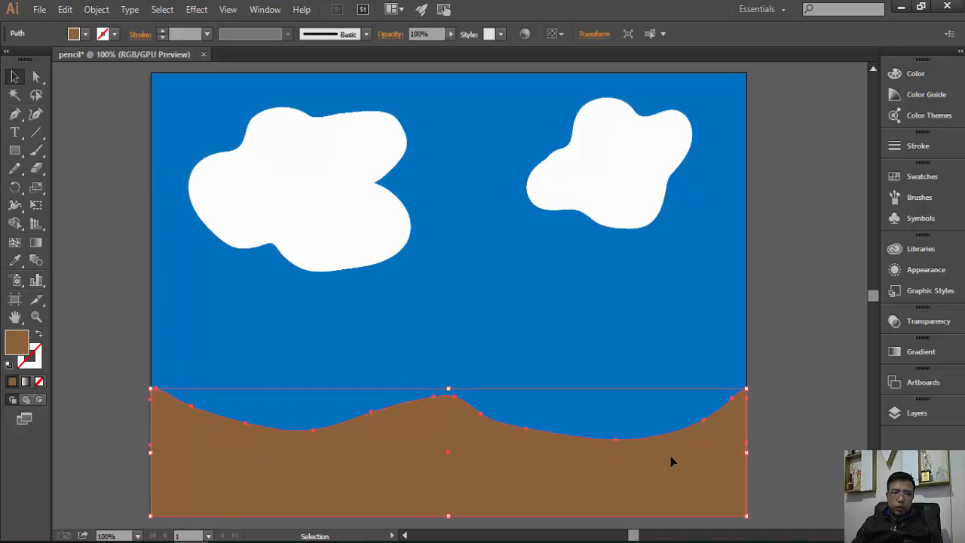
{"action": "left_click_drag", "start_coordinate": [16, 171], "coordinate": [59, 187]}
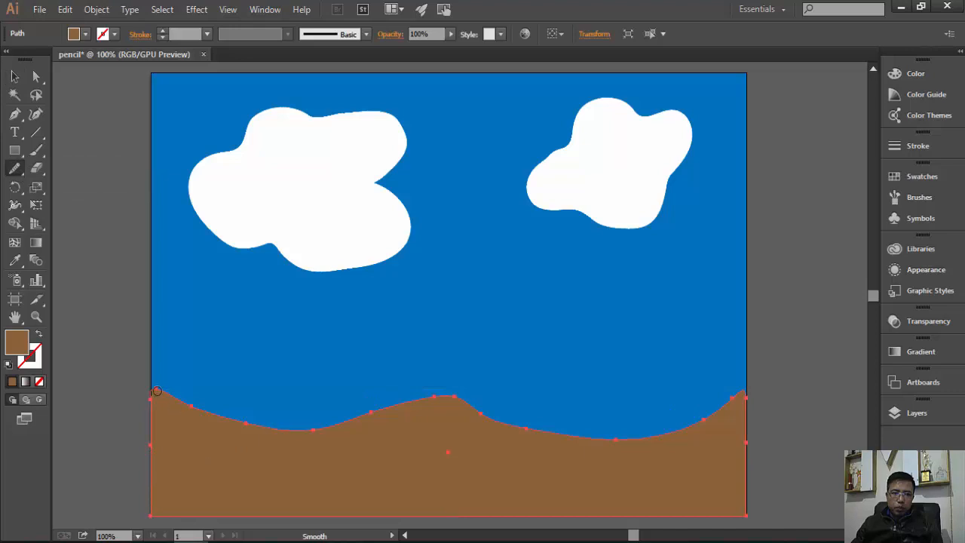
{"action": "left_click_drag", "start_coordinate": [206, 403], "coordinate": [254, 424]}
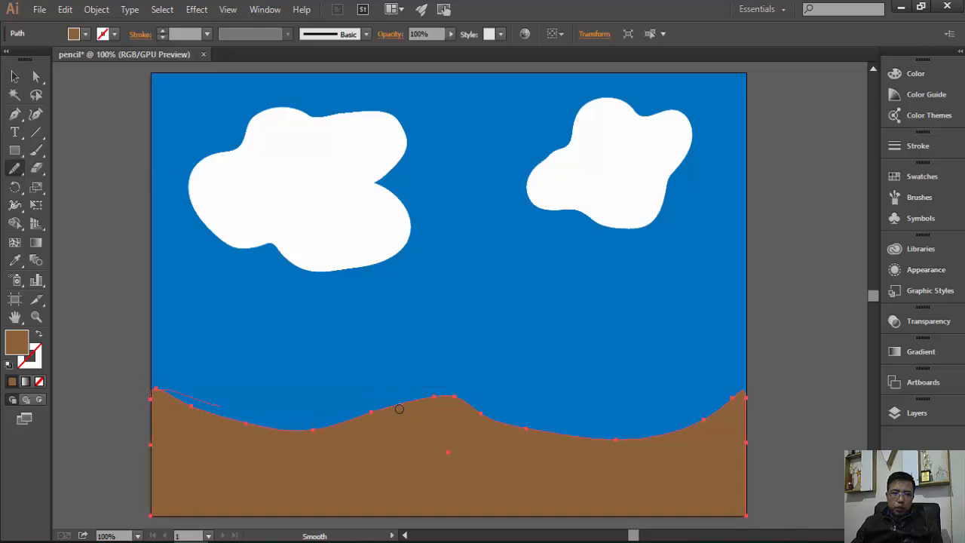
{"action": "left_click_drag", "start_coordinate": [584, 448], "coordinate": [585, 448]}
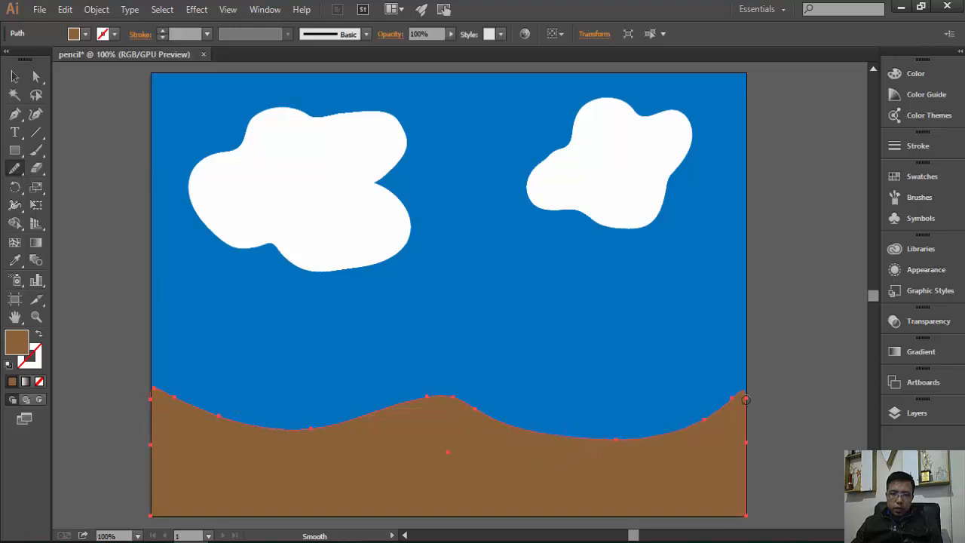
{"action": "left_click_drag", "start_coordinate": [746, 400], "coordinate": [563, 440]}
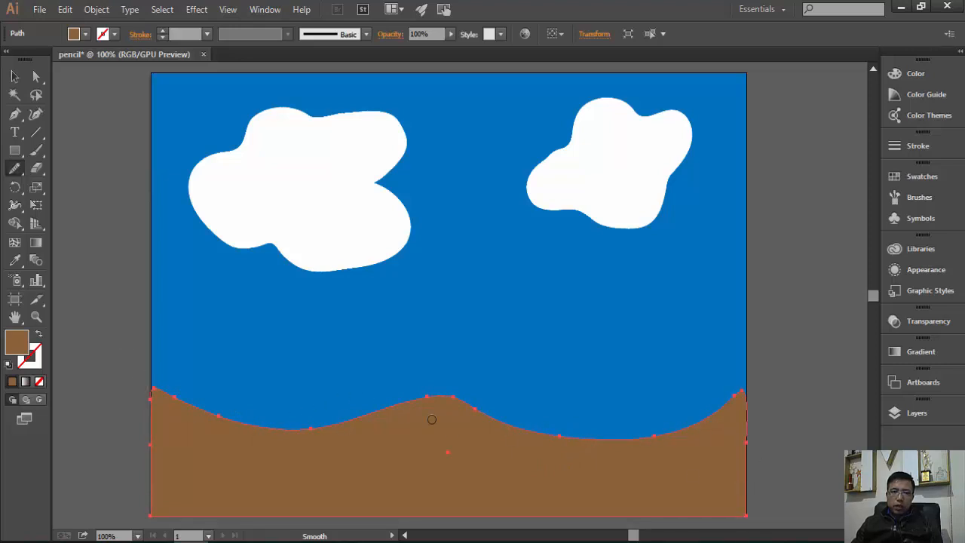
{"action": "left_click", "coordinate": [15, 78]}
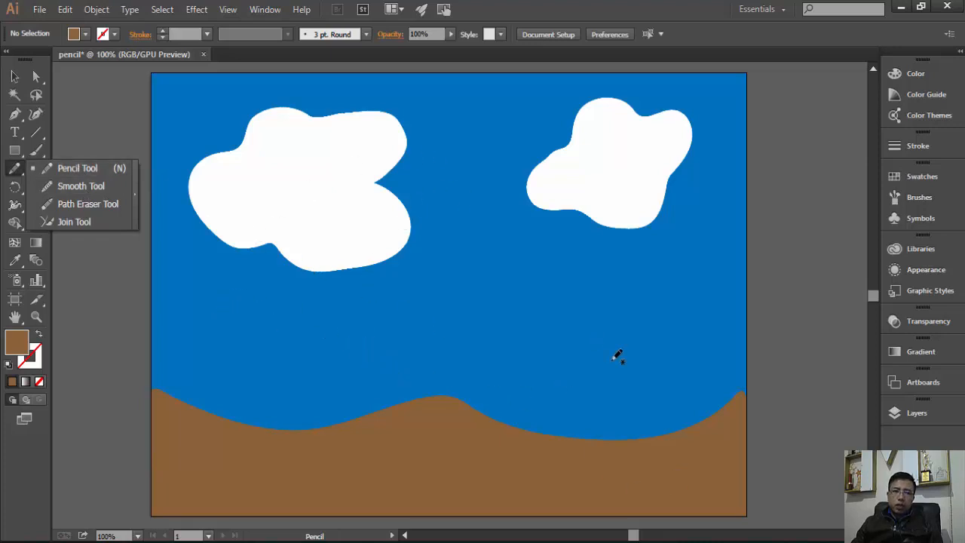
{"action": "left_click", "coordinate": [14, 169]}
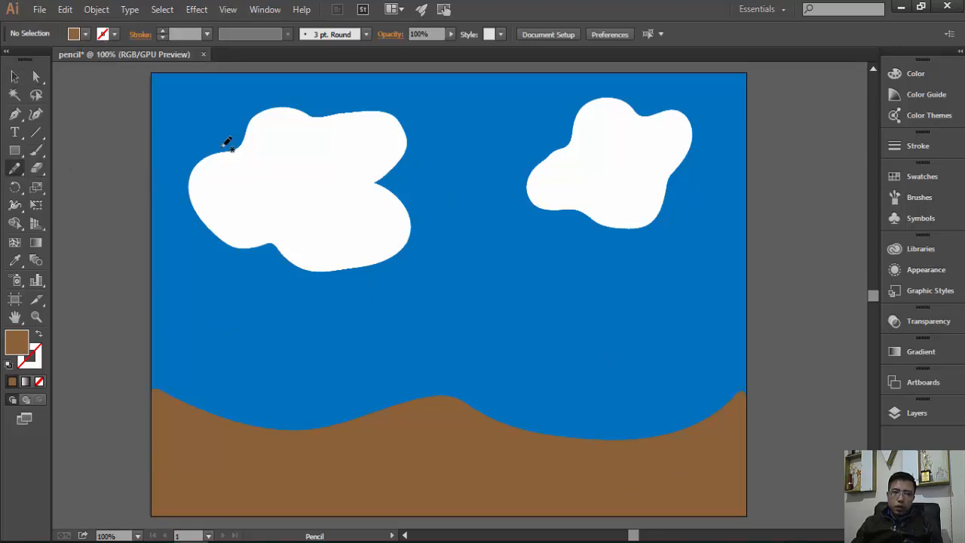
{"action": "key", "text": "v"}
{"action": "left_click", "coordinate": [280, 189]}
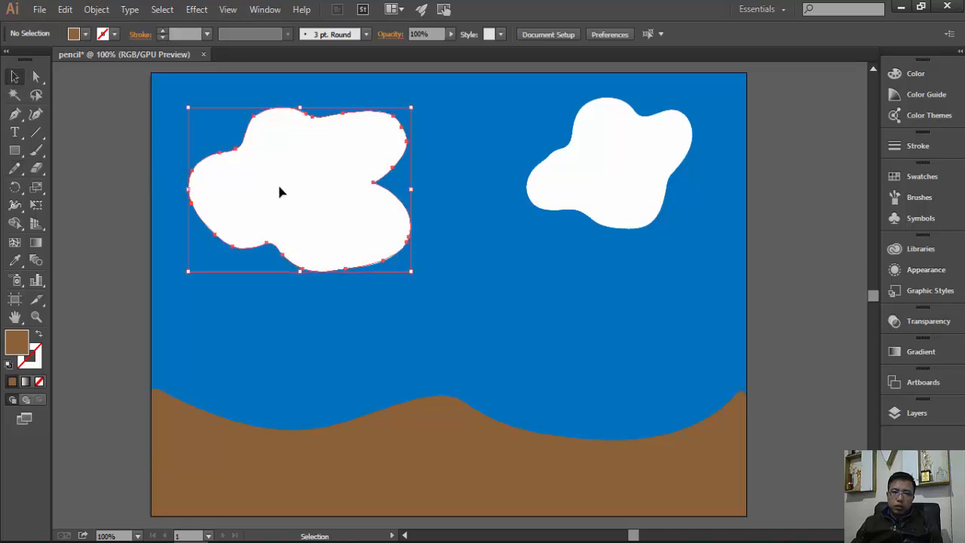
{"action": "left_click", "coordinate": [115, 35]}
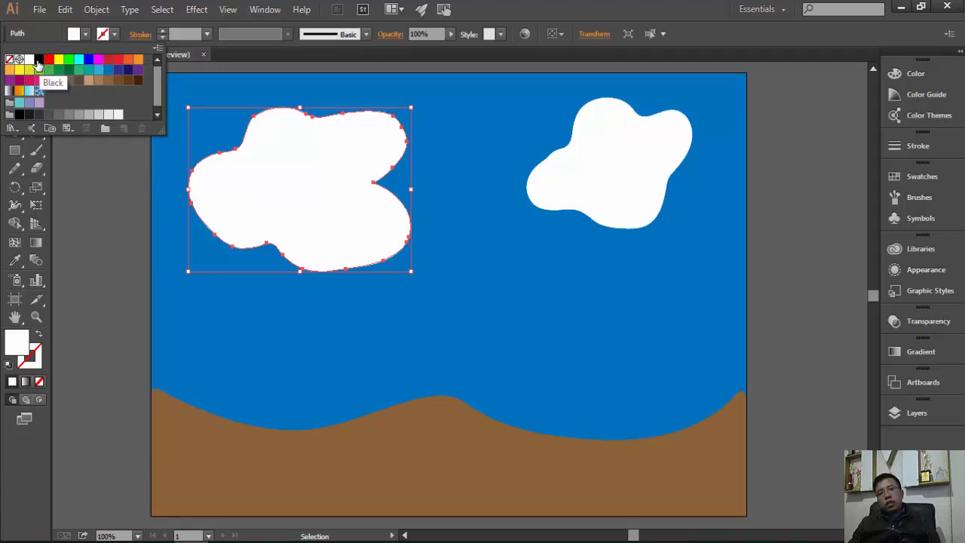
{"action": "left_click", "coordinate": [87, 35]}
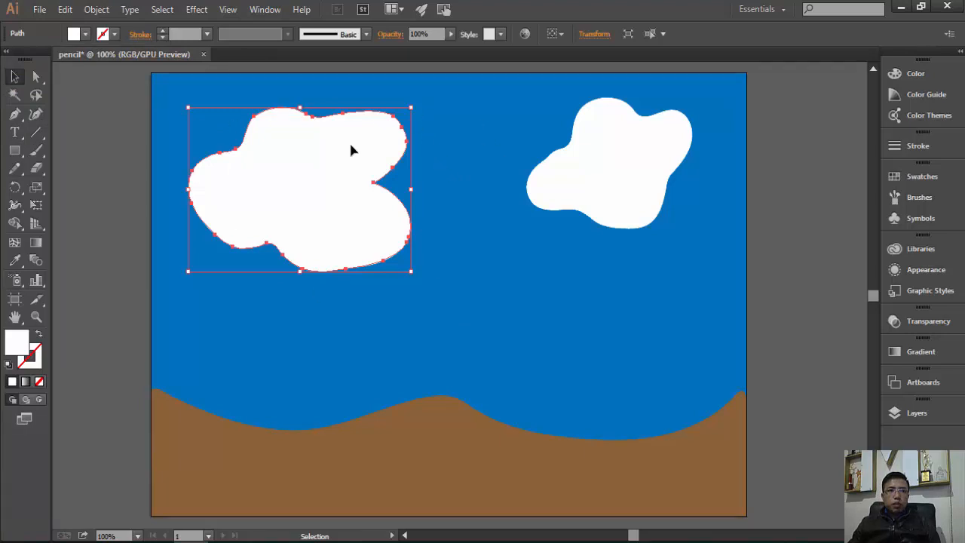
{"action": "left_click", "coordinate": [484, 233]}
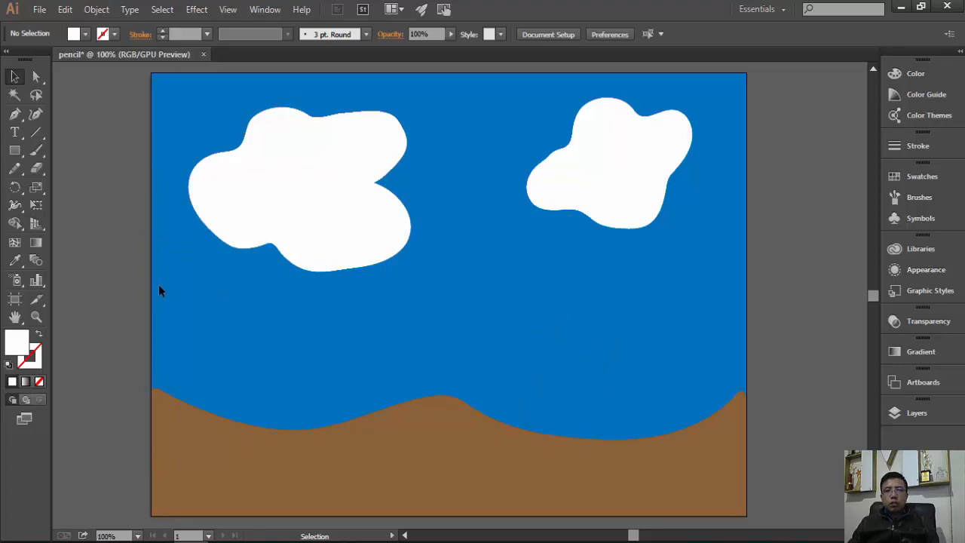
Step: Switch to the Pen tool with nothing selected
{"action": "left_click", "coordinate": [16, 114]}
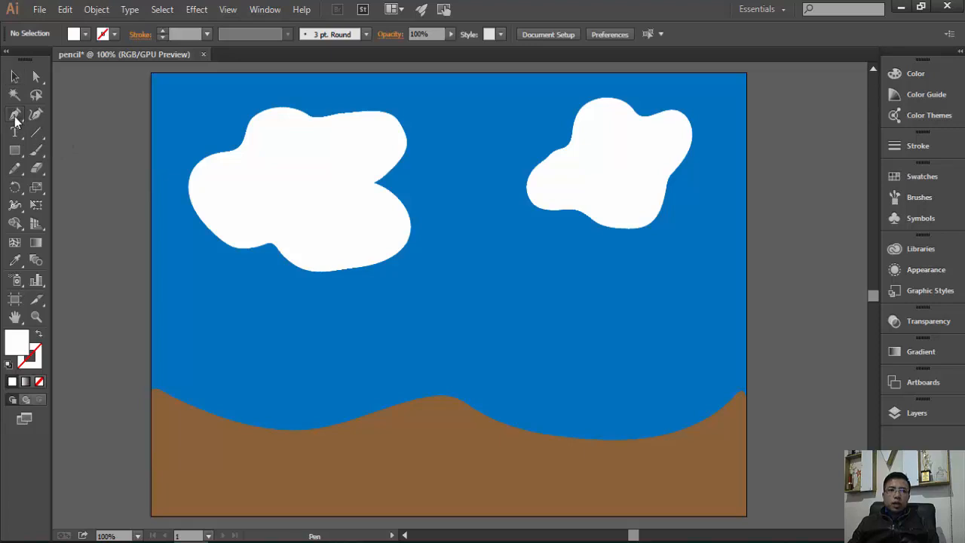
{"action": "left_click", "coordinate": [15, 117]}
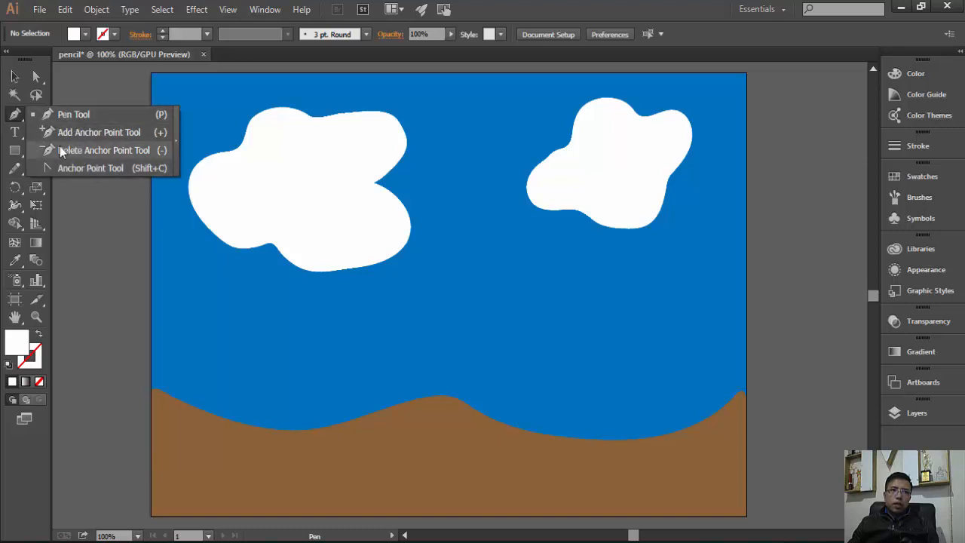
{"action": "left_click", "coordinate": [20, 114]}
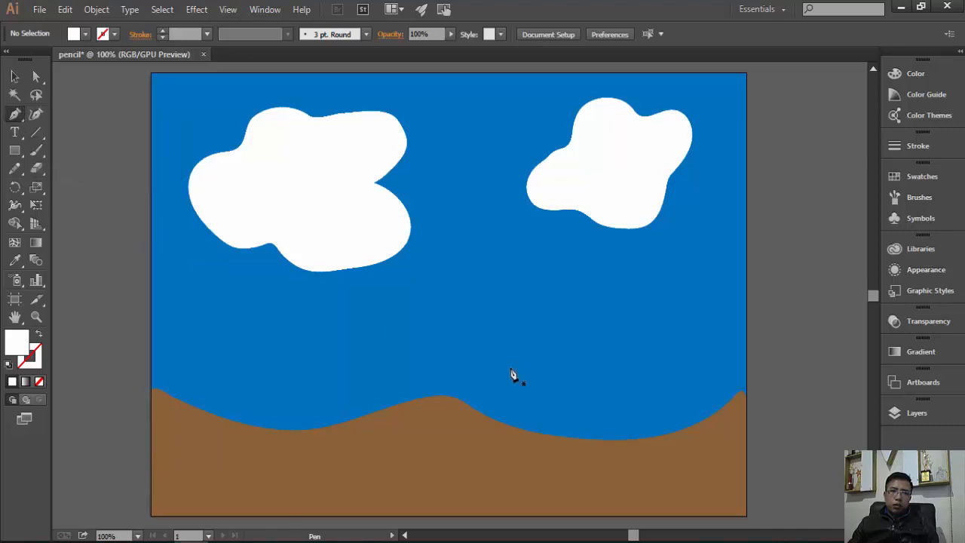